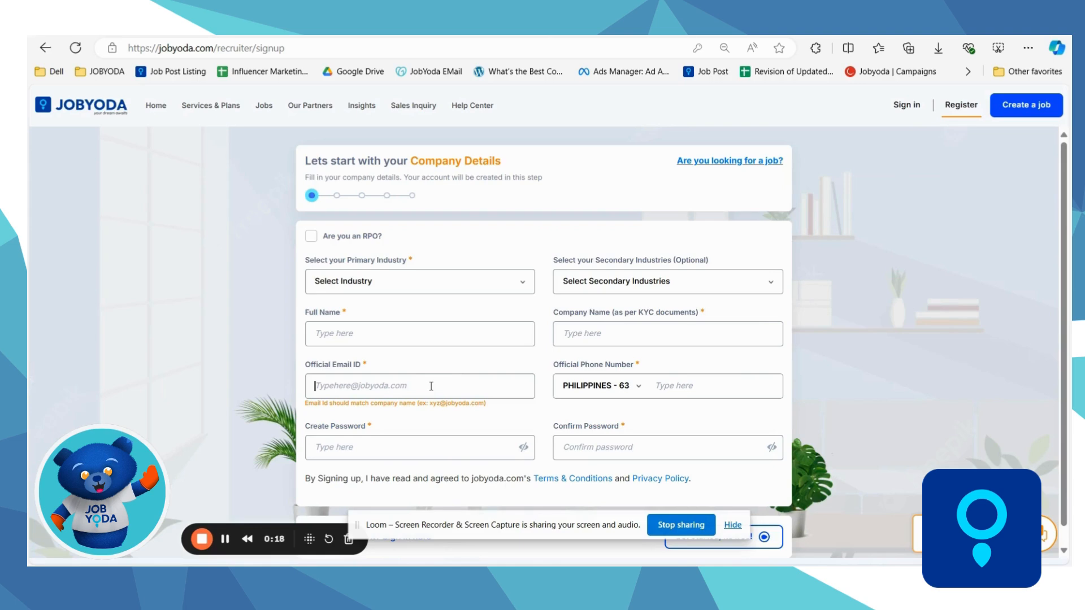
Clear the stray text from the Email field and set the primary industry to Hospitality/Tourism/Airline
drag(443, 385, 134, 422)
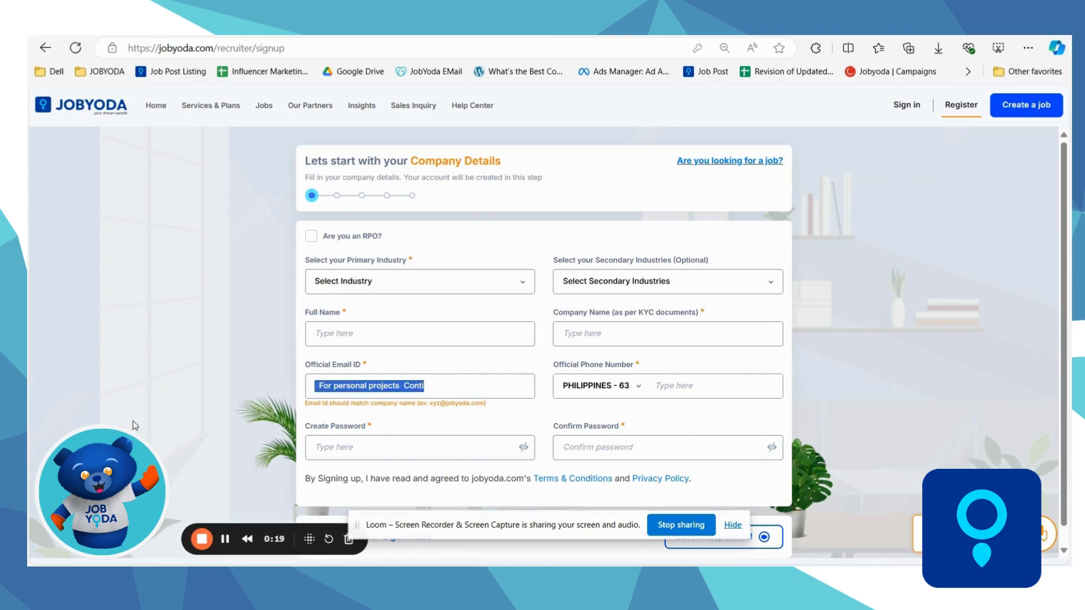
key(BackSpace)
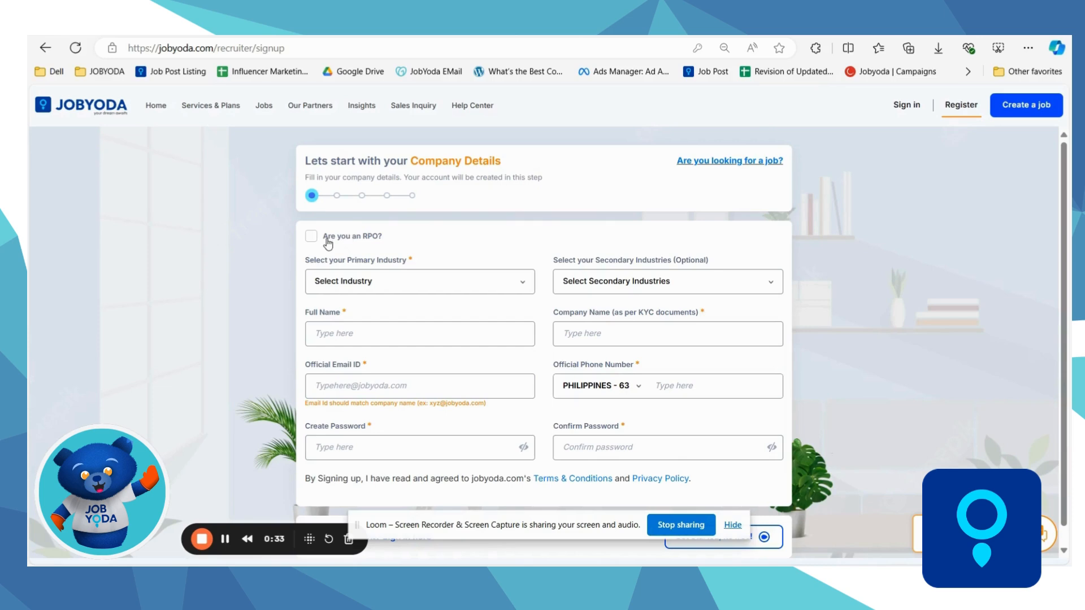
click(346, 281)
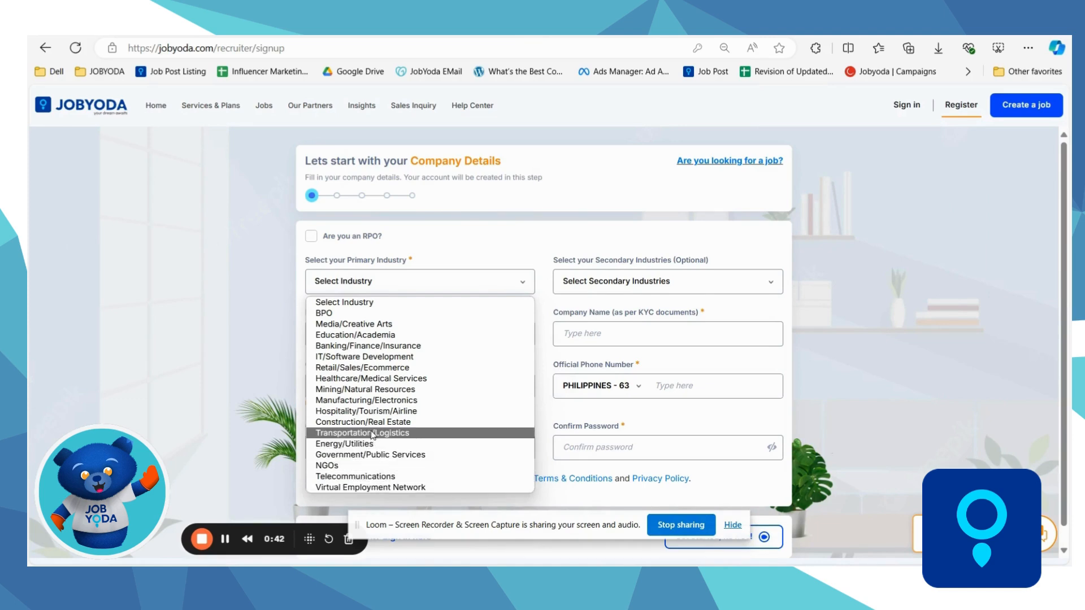
click(373, 413)
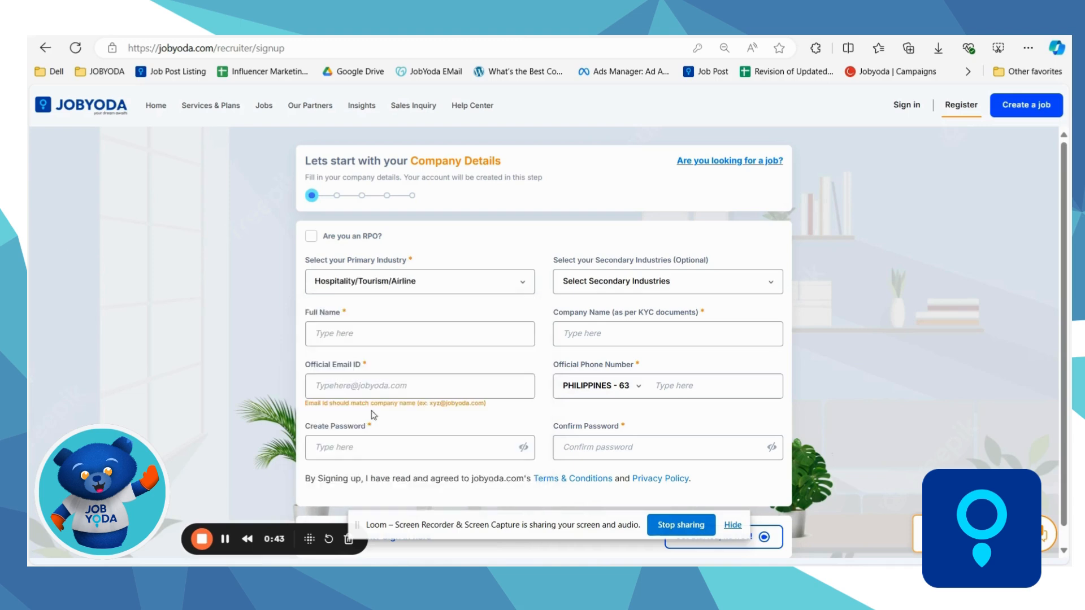
click(607, 281)
click(610, 283)
Enter the recruiter's first name in the Full Name field
click(639, 290)
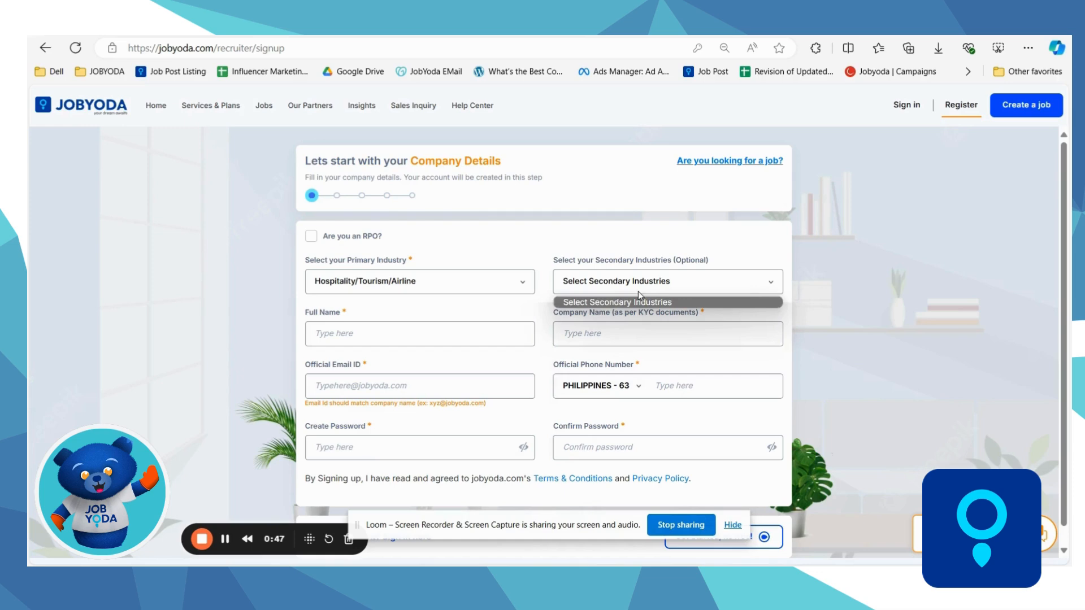
click(377, 342)
click(628, 293)
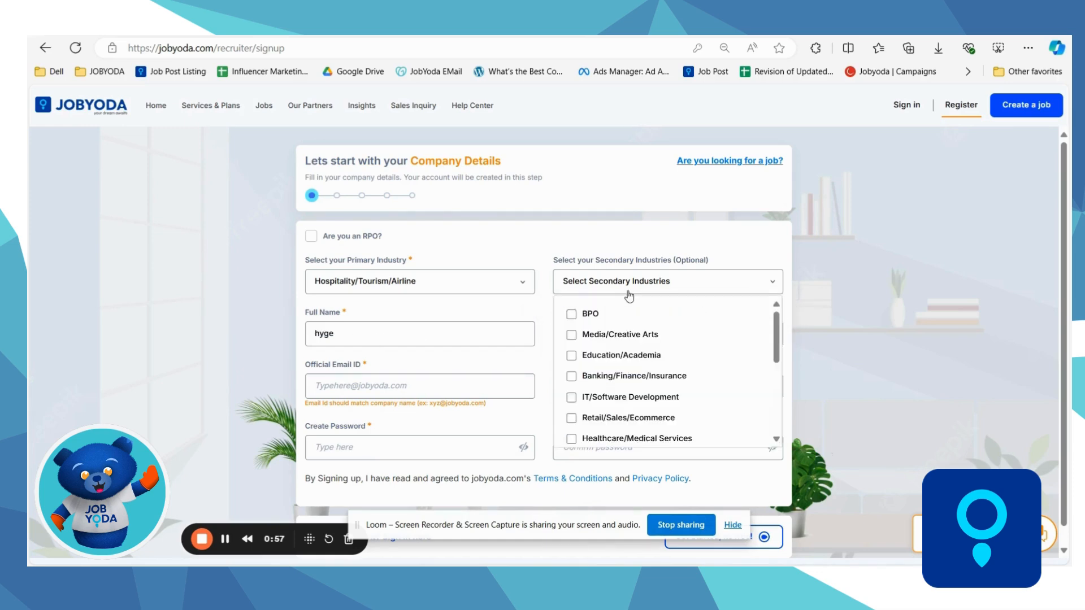
Scroll the Secondary Industries list and tick Transportation/Logistics
scroll(641, 394, down, 2)
scroll(641, 394, down, 3)
scroll(641, 394, up, 3)
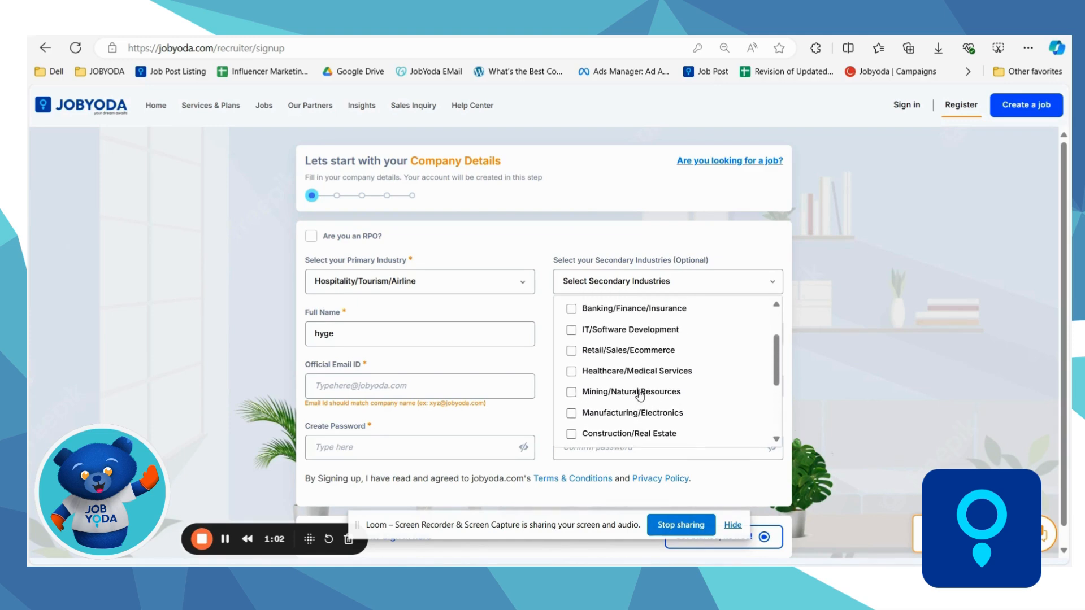
scroll(640, 395, down, 2)
scroll(641, 396, up, 3)
scroll(640, 396, up, 2)
scroll(641, 394, down, 1)
scroll(641, 393, down, 3)
scroll(640, 395, down, 5)
scroll(641, 395, down, 1)
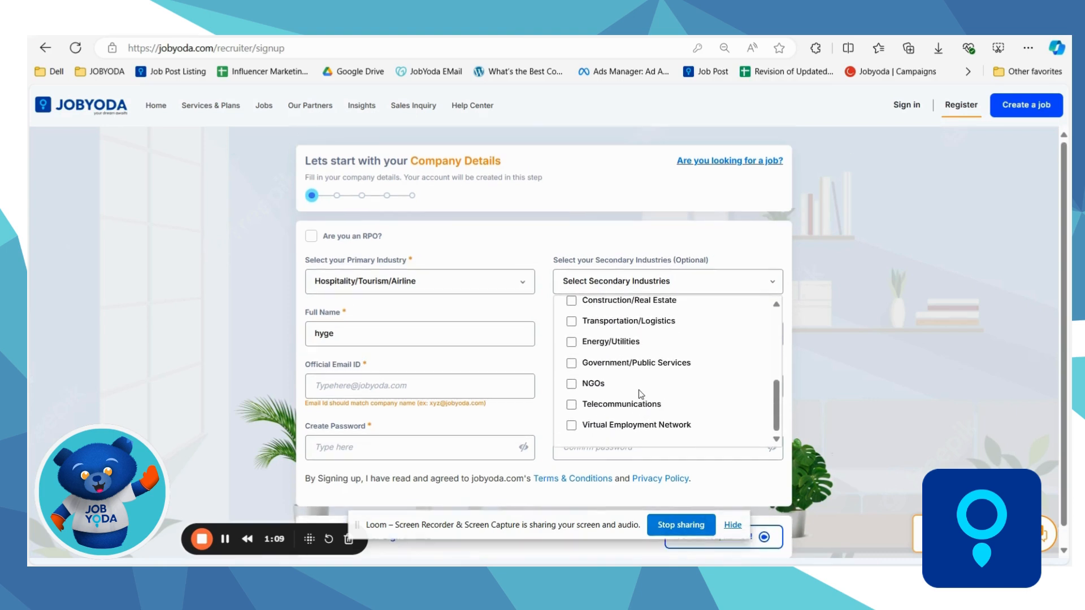
scroll(641, 394, up, 6)
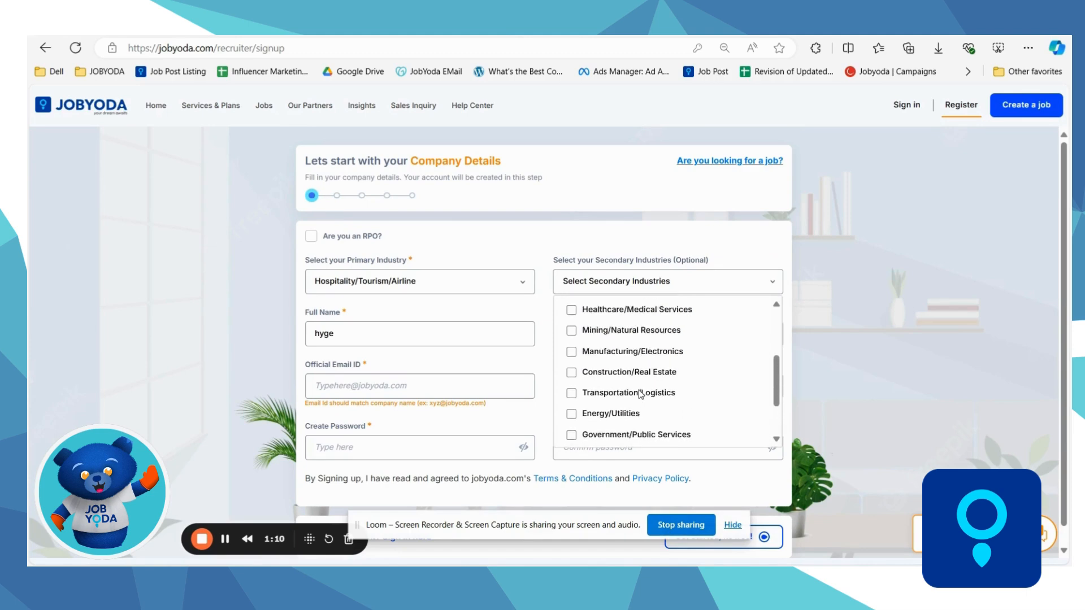
scroll(640, 395, up, 1)
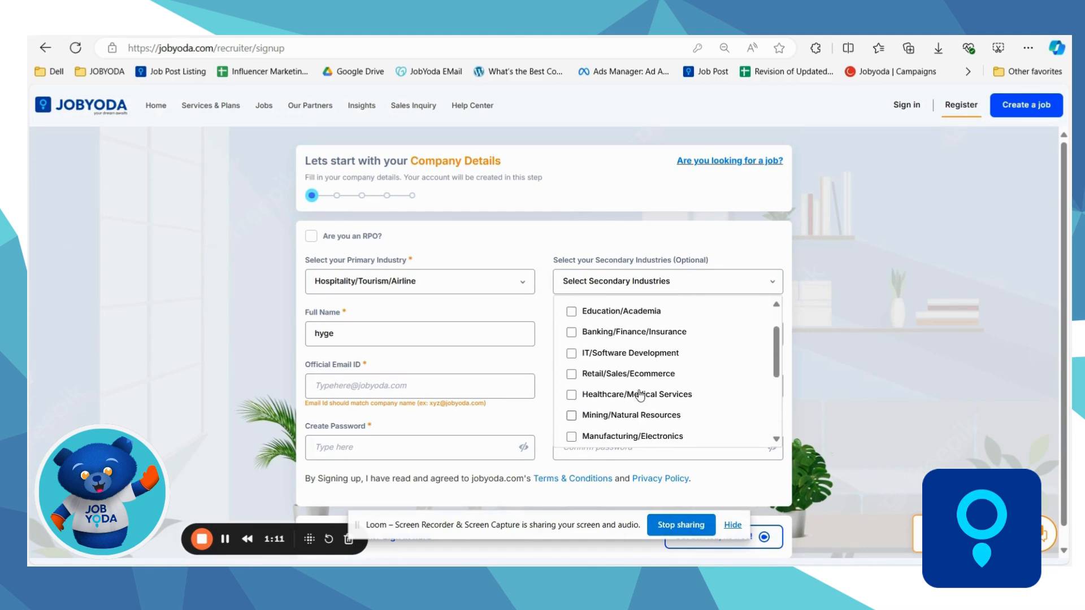
scroll(640, 396, up, 2)
scroll(641, 394, down, 3)
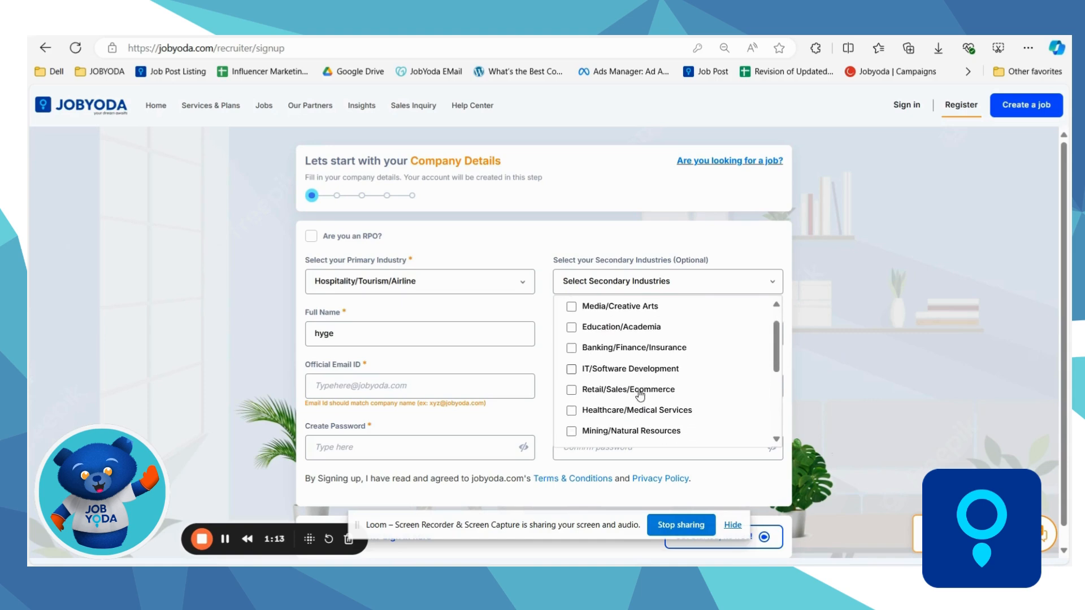
scroll(641, 394, down, 3)
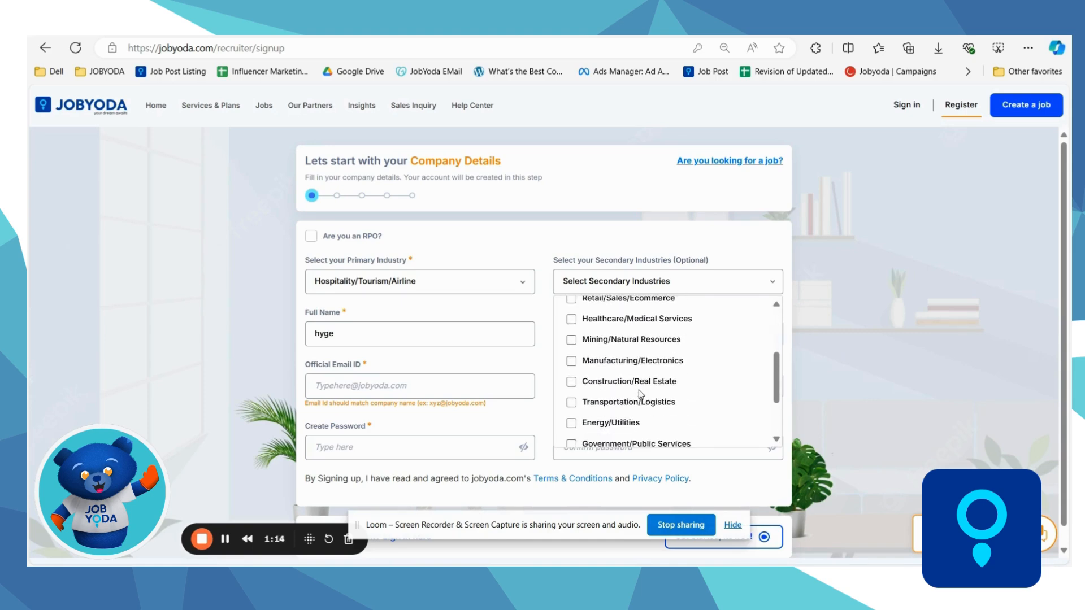
scroll(636, 390, up, 1)
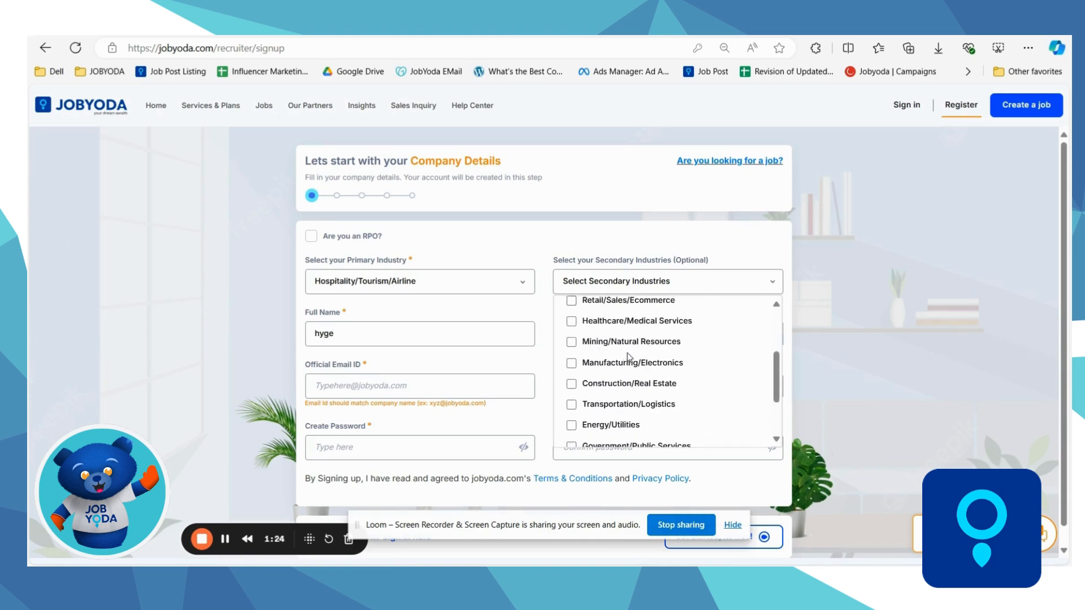
scroll(629, 356, down, 2)
scroll(629, 356, down, 2)
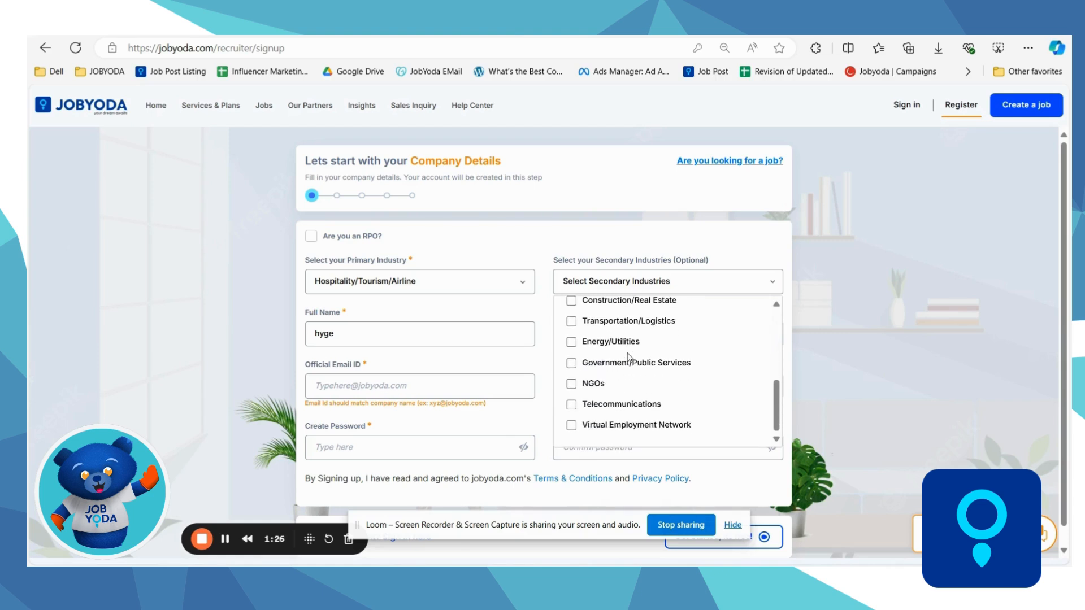
click(647, 323)
Remove the stray period from the work e-mail and finish the recruiter's full name
click(428, 329)
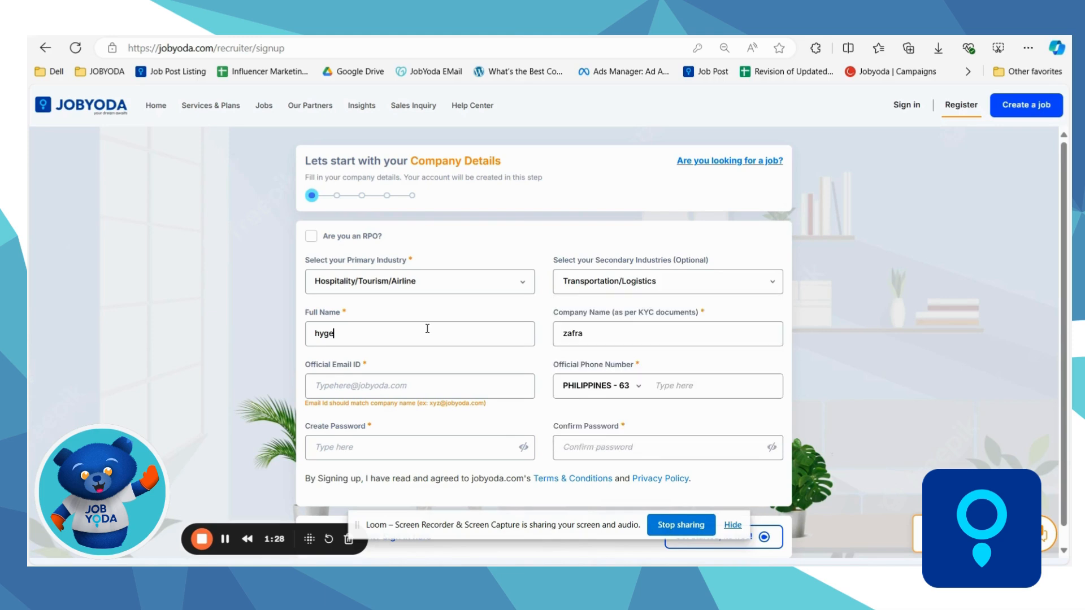
click(418, 390)
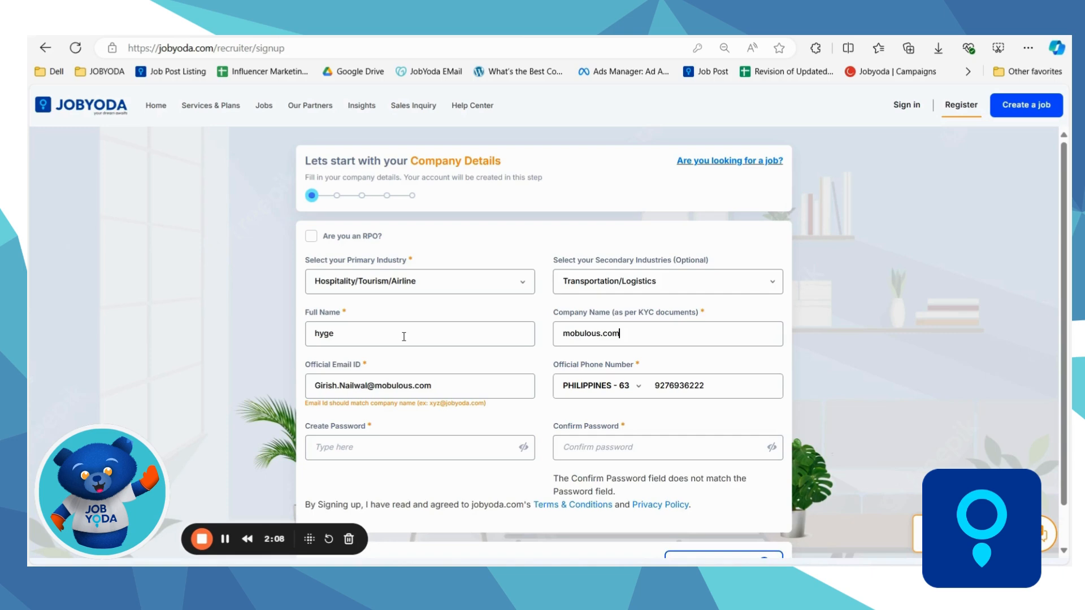
key(BackSpace)
key(BackSpace)
click(404, 336)
Enter and confirm the account password, then submit the signup form
click(458, 456)
text(•••••••••••)
key(Tab)
text(•••••••)
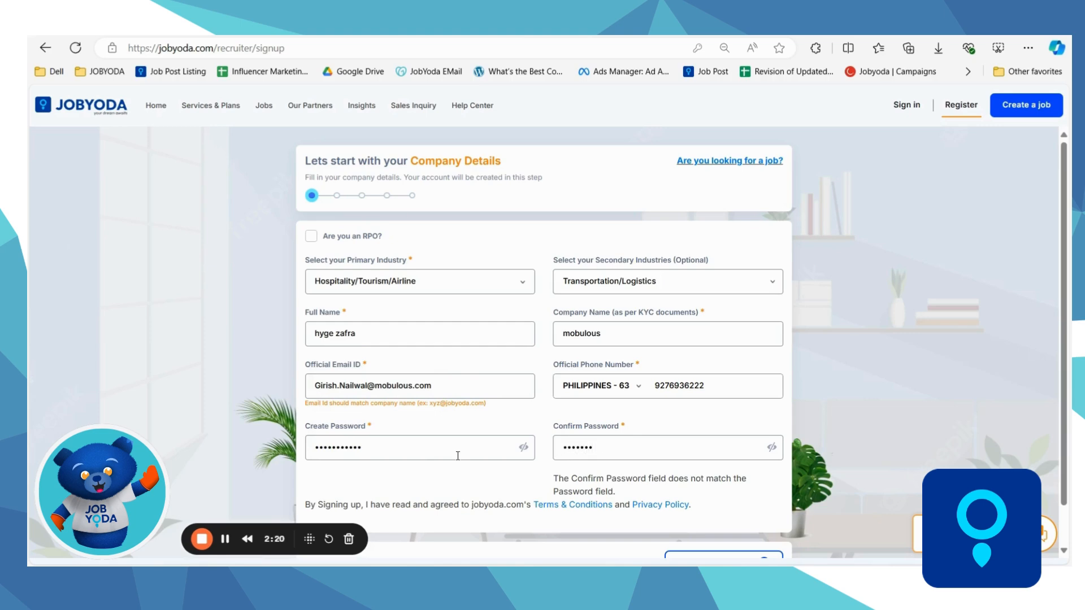
text(••••)
scroll(589, 458, down, 1)
click(700, 526)
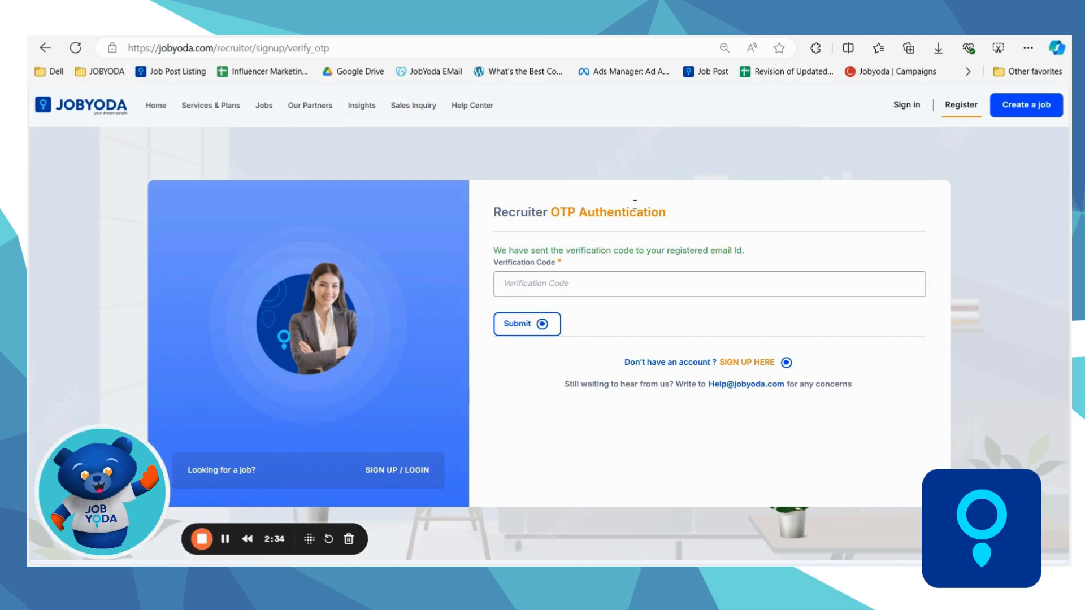
Enter the emailed verification code in the OTP field and submit it
click(509, 325)
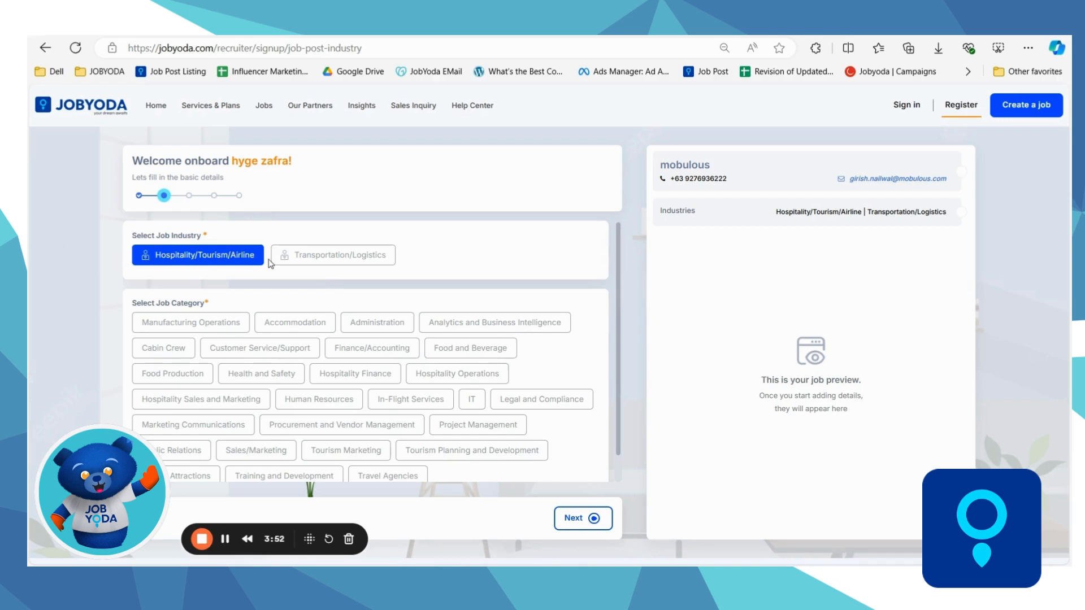
Choose Senior Crew as the Food and Beverage sub-category and continue to the Job Profile step
scroll(301, 337, down, 1)
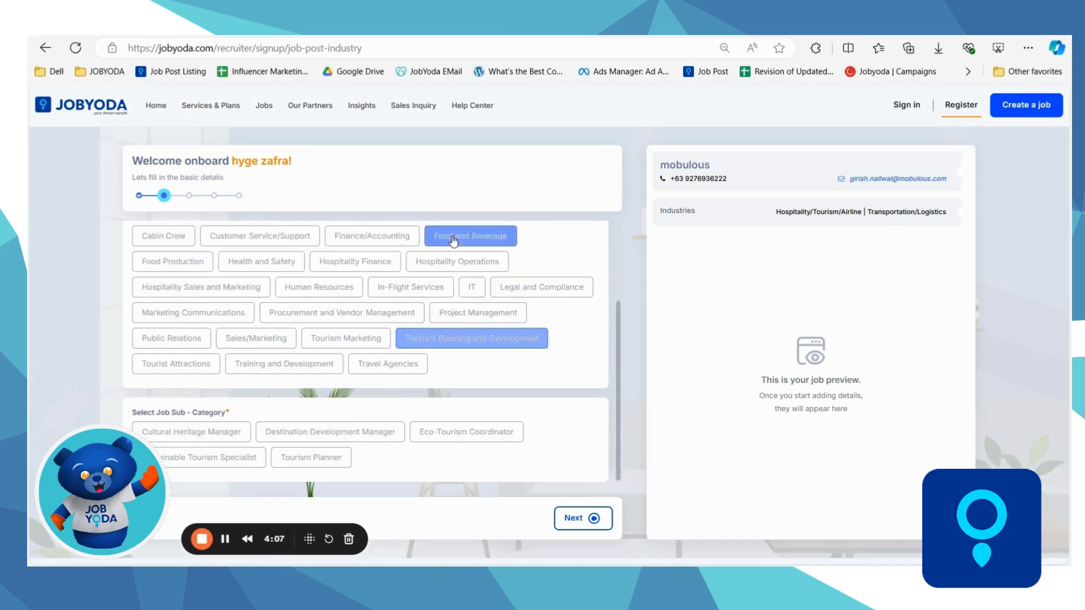
scroll(472, 338, down, 1)
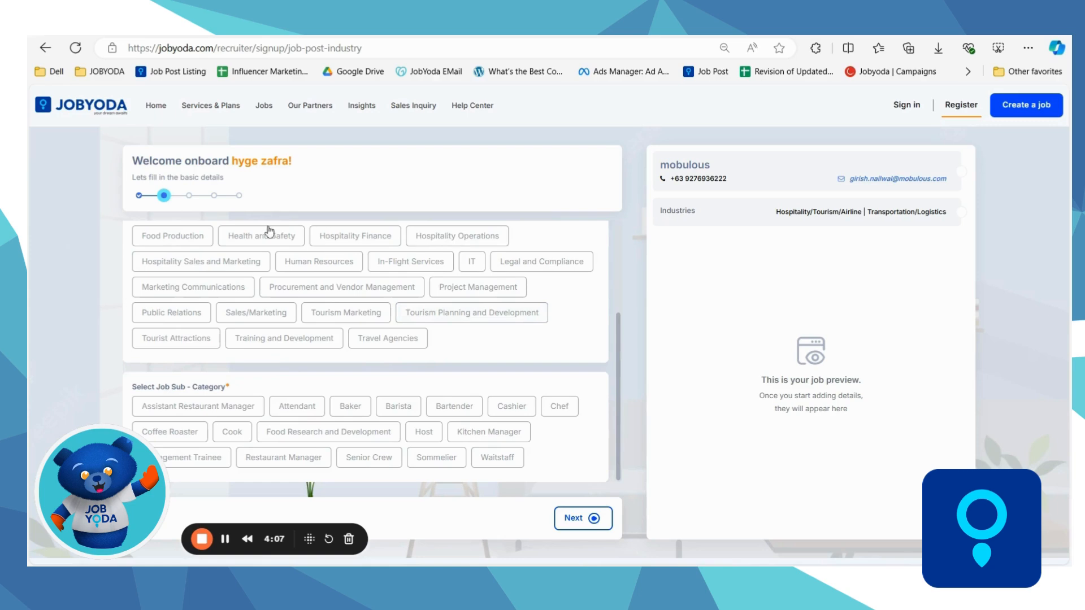
scroll(330, 320, up, 3)
scroll(332, 321, down, 3)
click(360, 458)
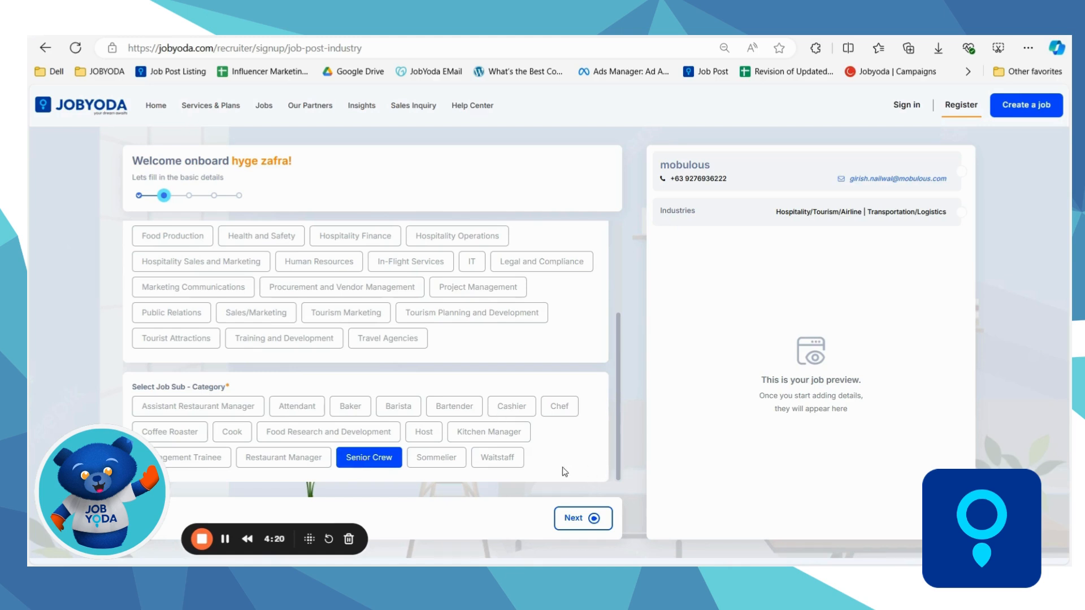
click(571, 517)
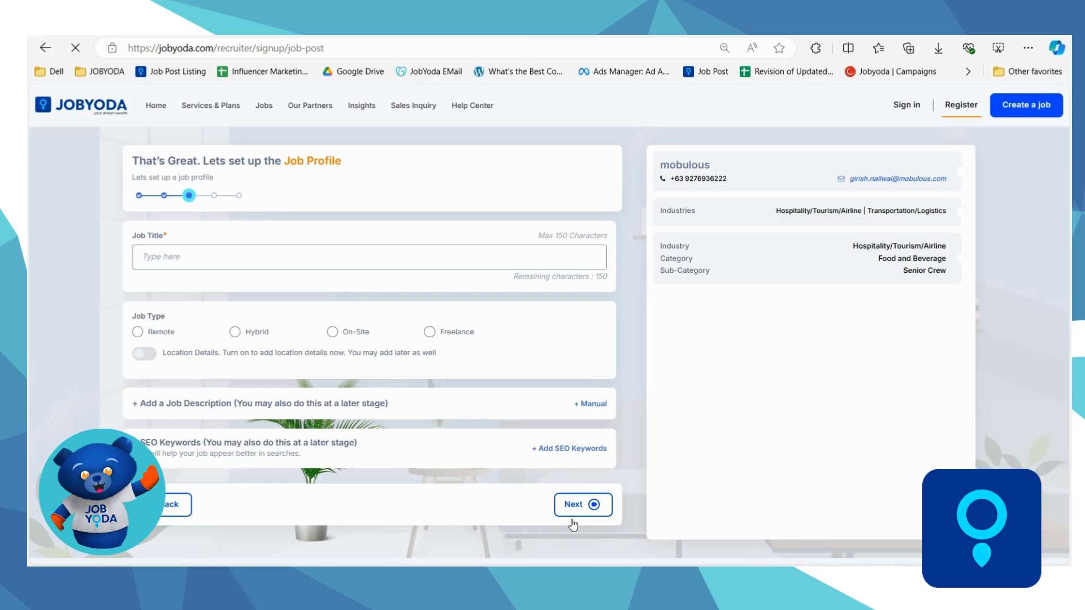
Title the job 'Restaurant Crew' and set its job type to On-Site
click(274, 267)
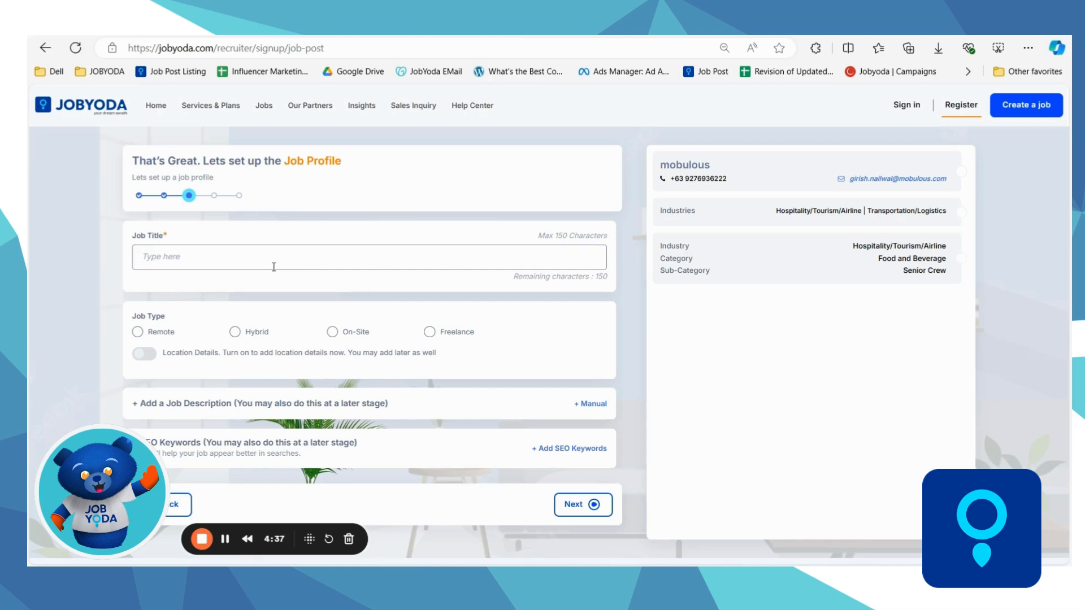
text(crew f)
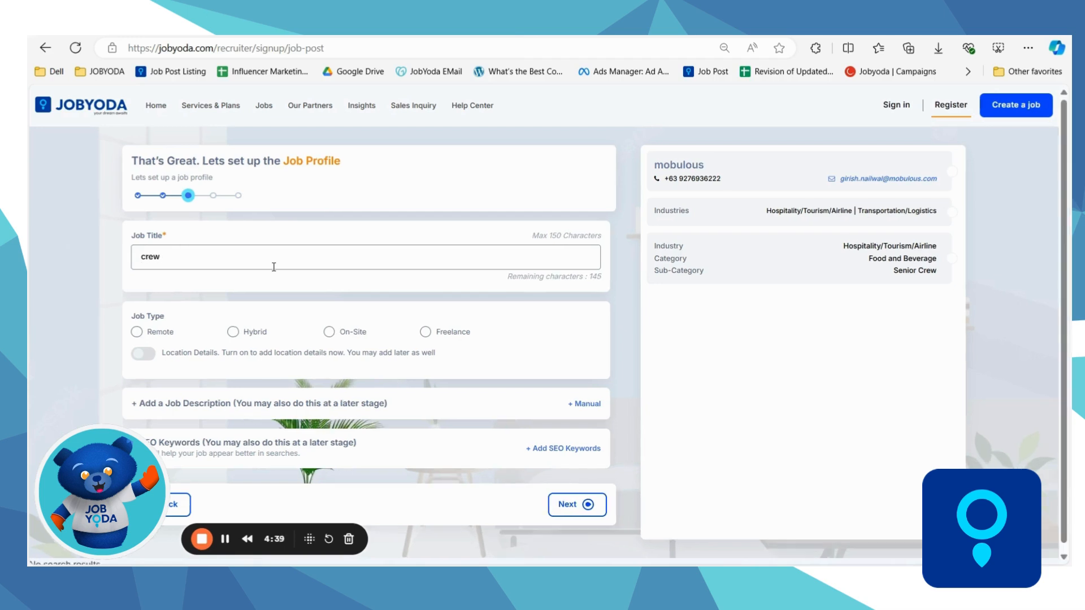
key(BackSpace)
key(BackSpace)
key(BackSpace)
key(BackSpace)
key(BackSpace)
key(BackSpace)
text(c)
key(BackSpace)
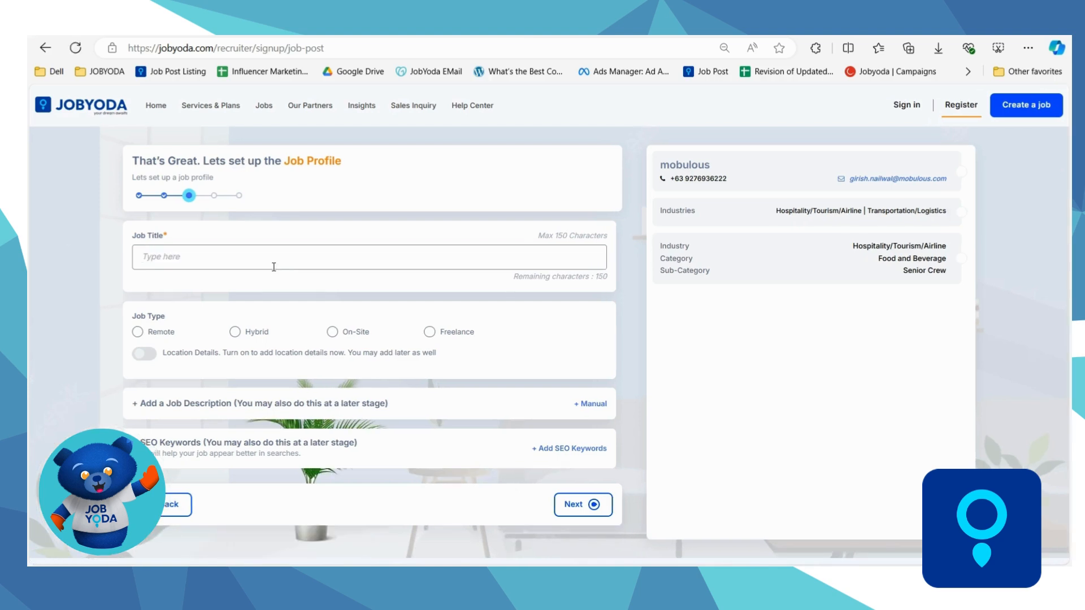
key(Caps_Lock)
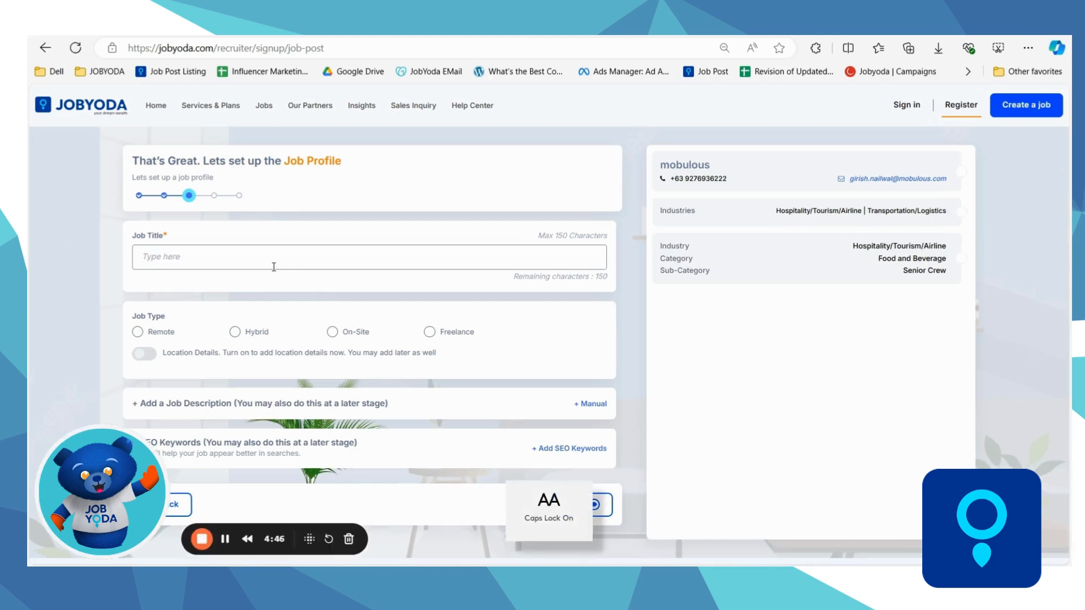
text(rES)
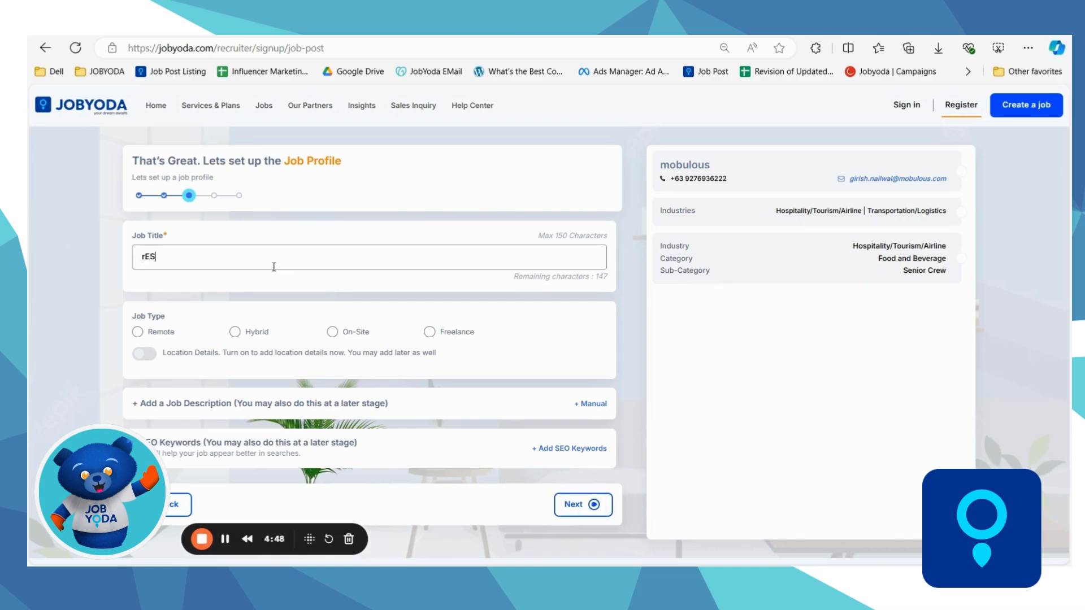
key(BackSpace)
key(BackSpace)
key(BackSpace)
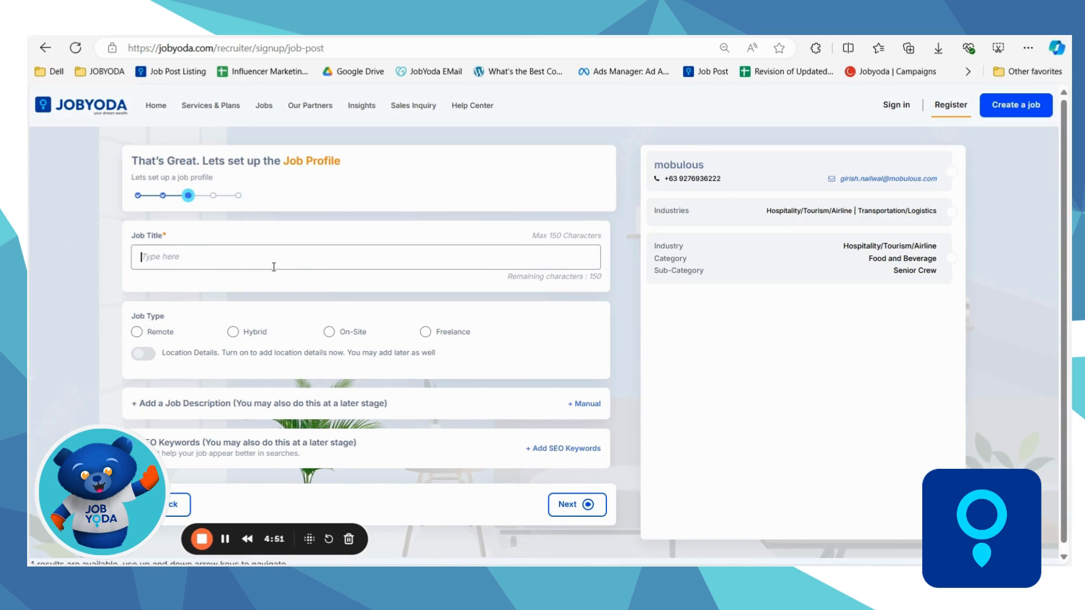
key(Caps_Lock)
text(Restau)
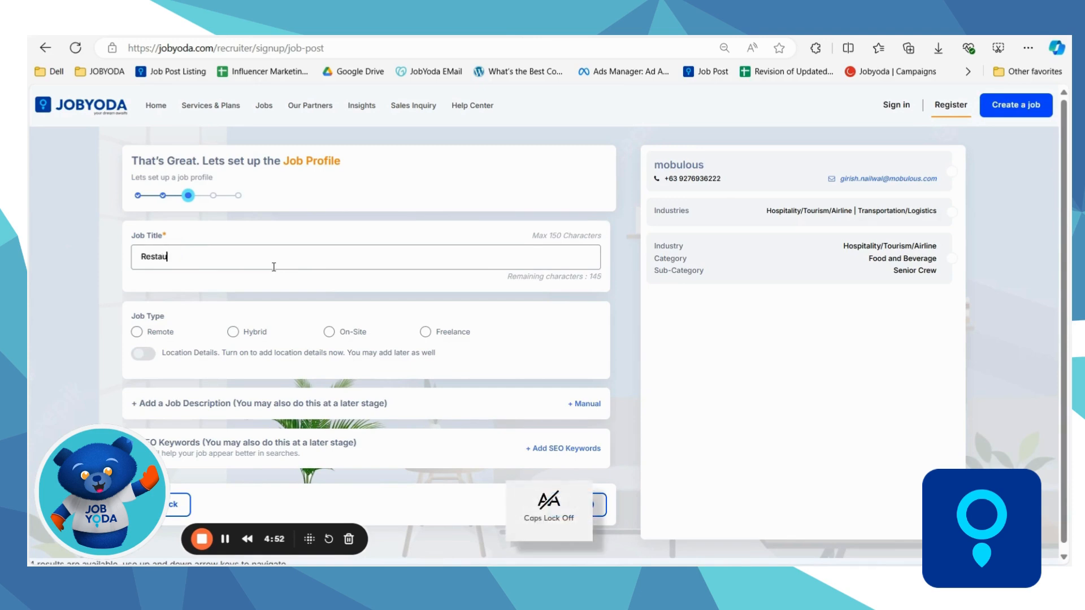
text(rant Crew)
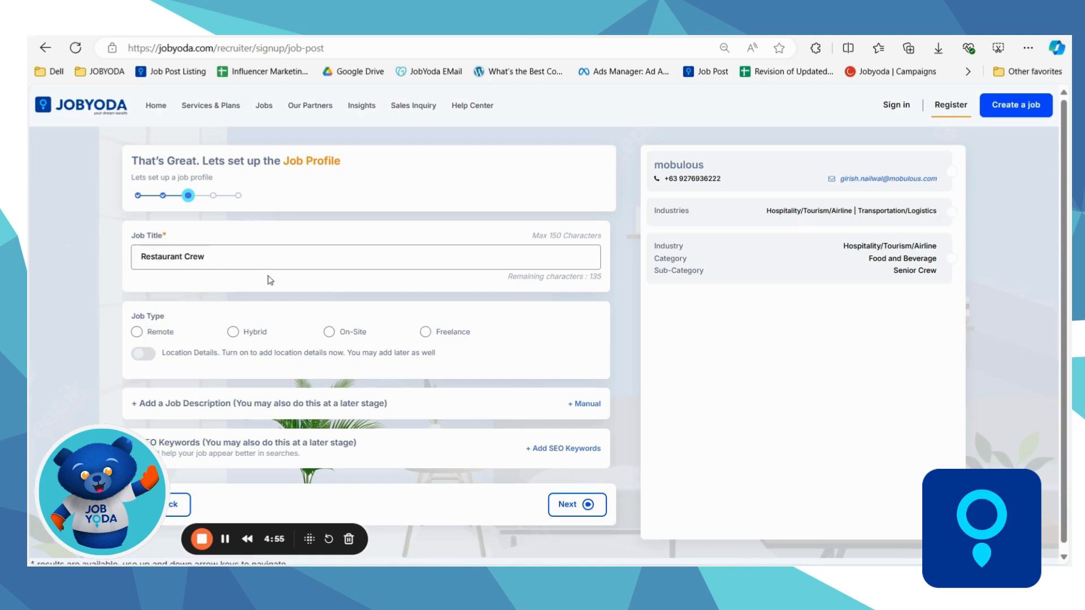
click(327, 333)
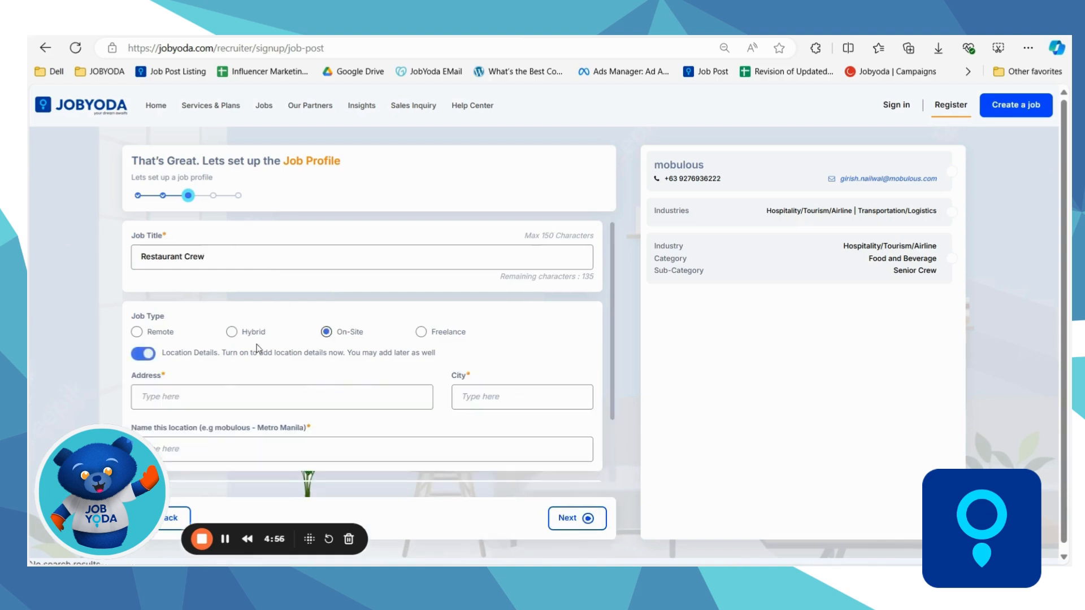
Set the job address to the Nag-Iba, Mabini, Batangas suggestion
right_click(279, 404)
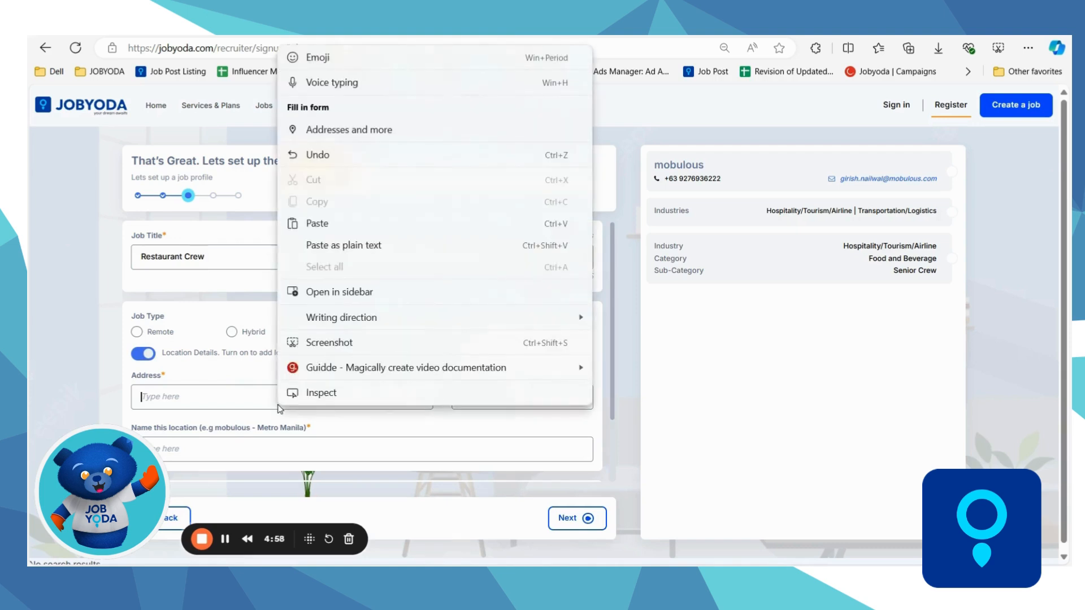
right_click(237, 408)
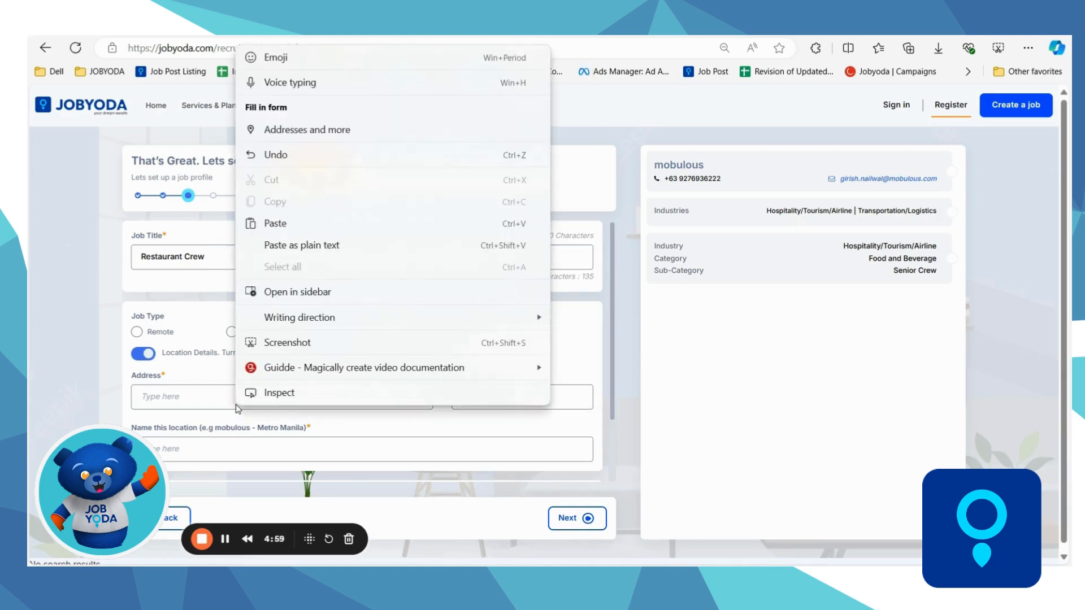
text(pbin)
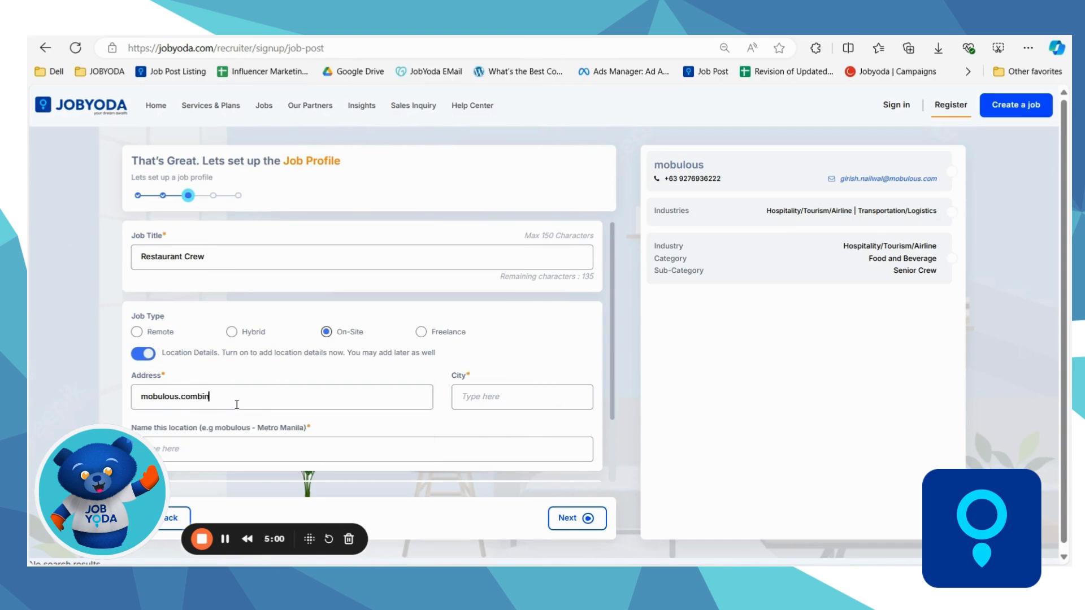
key(ctrl+a)
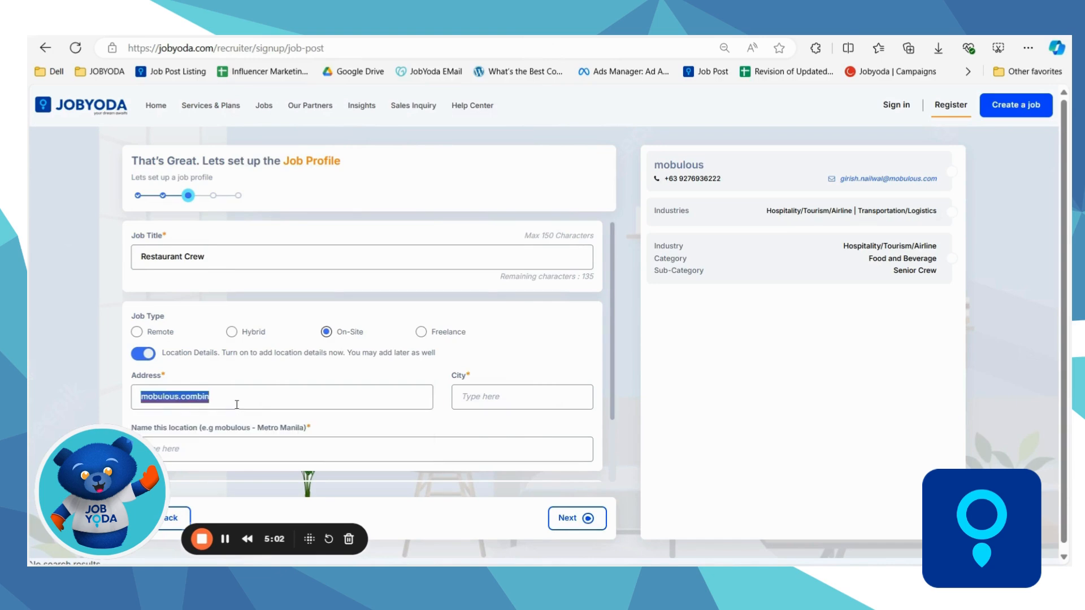
text(mabini n)
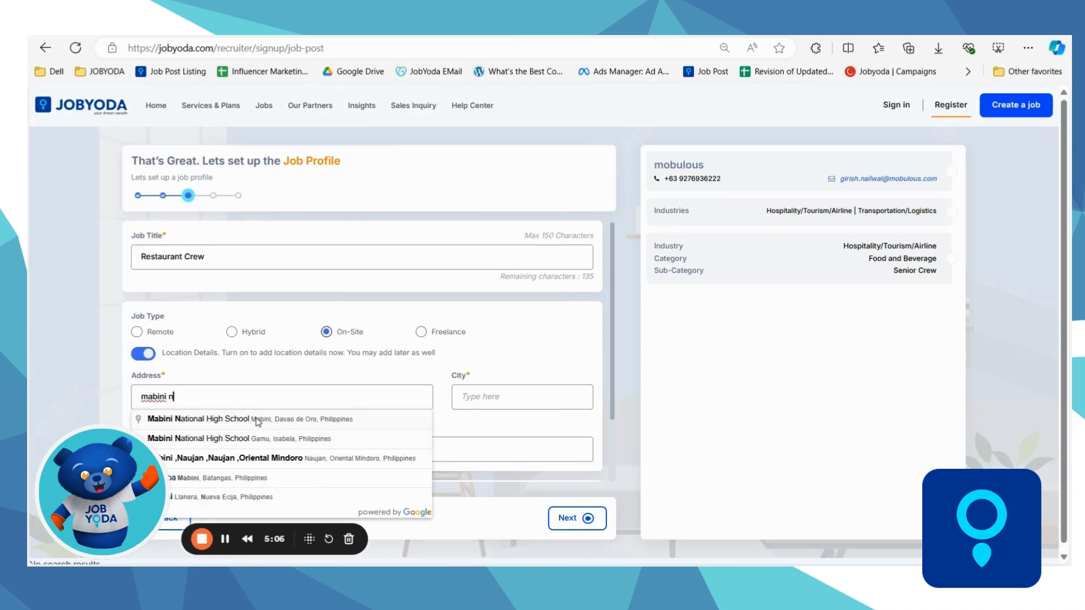
click(296, 478)
Name the location 'Mobulous Batangas' and continue to the next step
scroll(439, 417, down, 2)
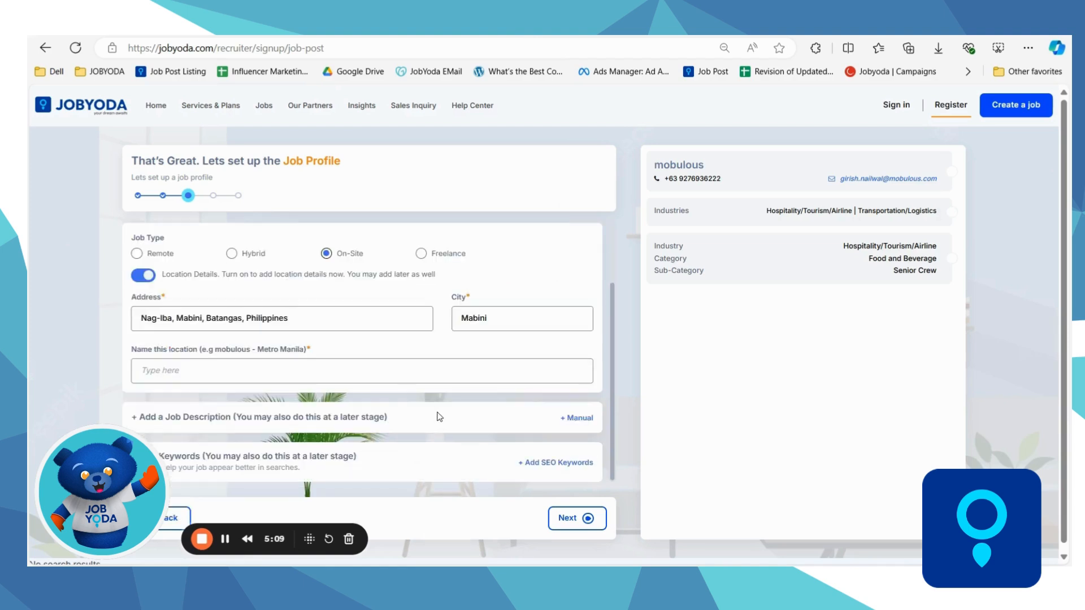
click(348, 369)
text(Mobulous Batangas)
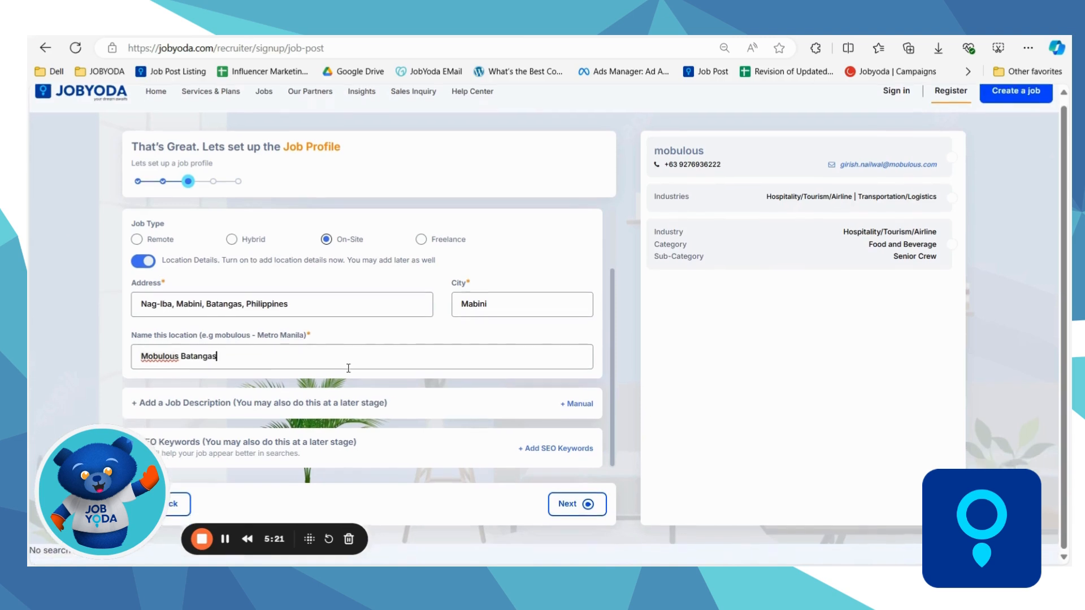
scroll(348, 369, down, 1)
click(576, 511)
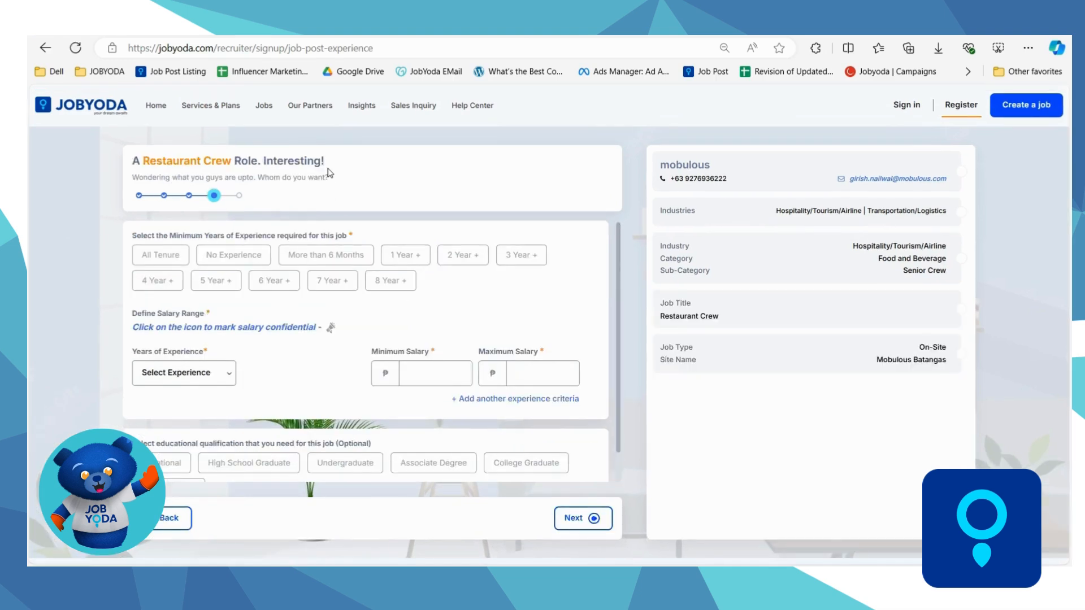
Require no experience and choose Minimum Experience as the salary criterion
click(234, 259)
scroll(236, 263, down, 1)
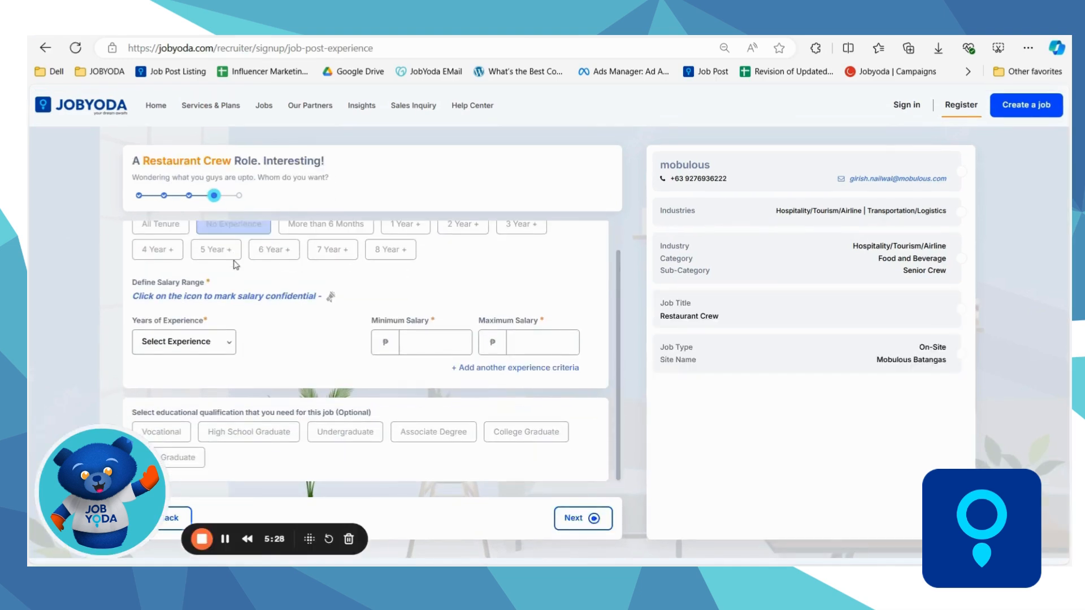
click(418, 347)
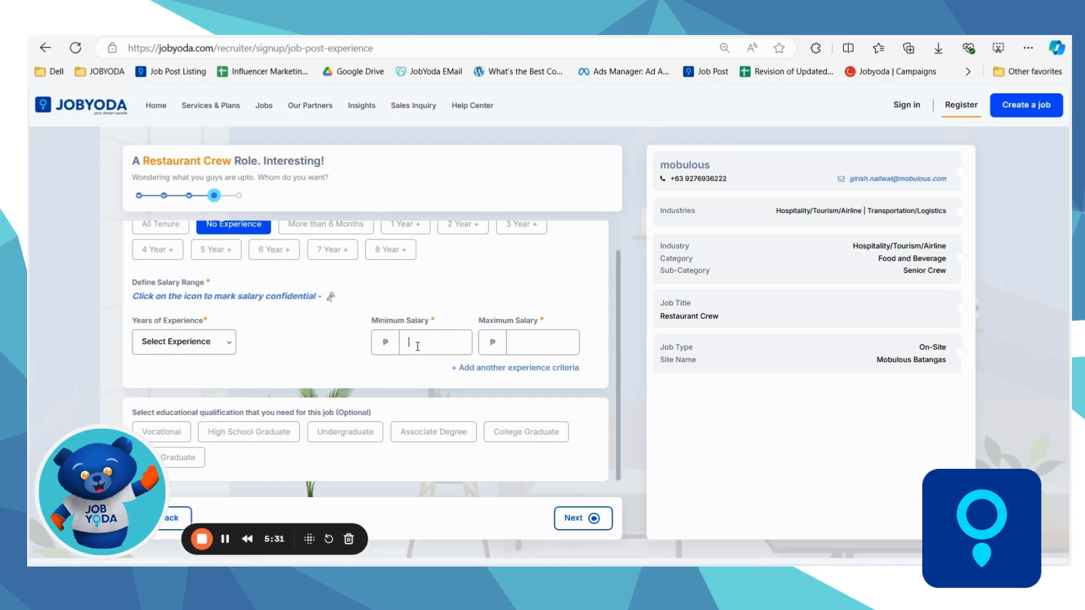
click(220, 350)
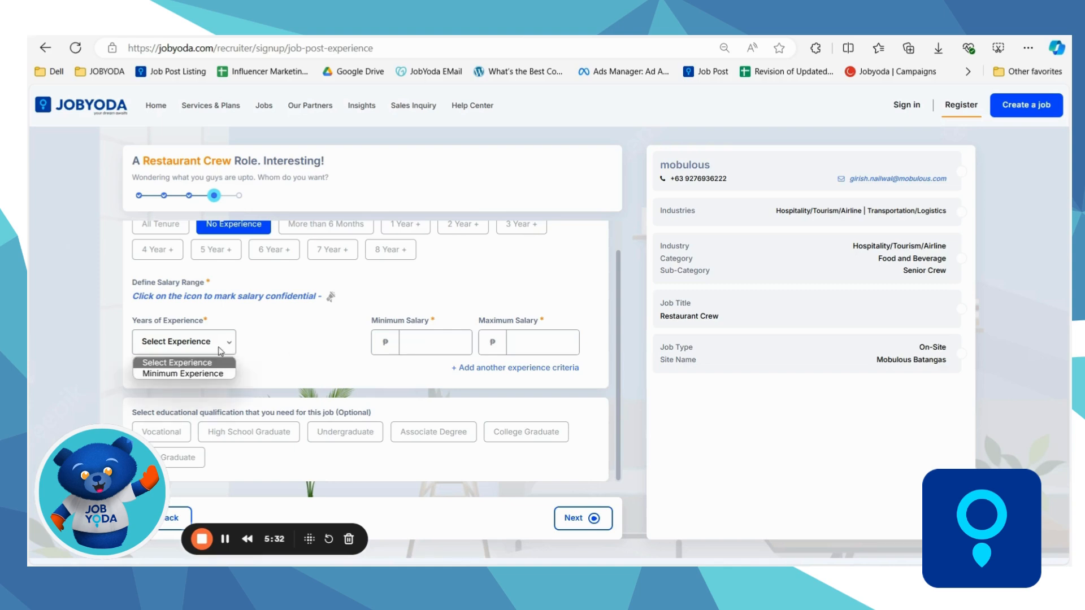
click(213, 373)
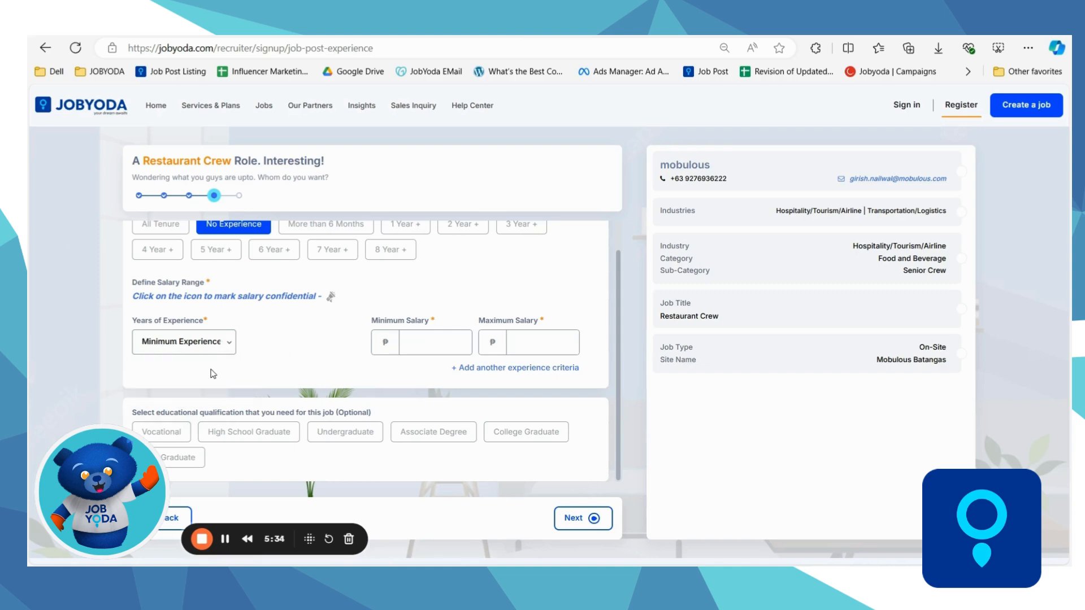
Set the salary range to 10000–150000, require College Graduate, and continue to benefits
click(427, 347)
text(5)
key(BackSpace)
text(10000)
click(548, 347)
text(150000)
click(525, 439)
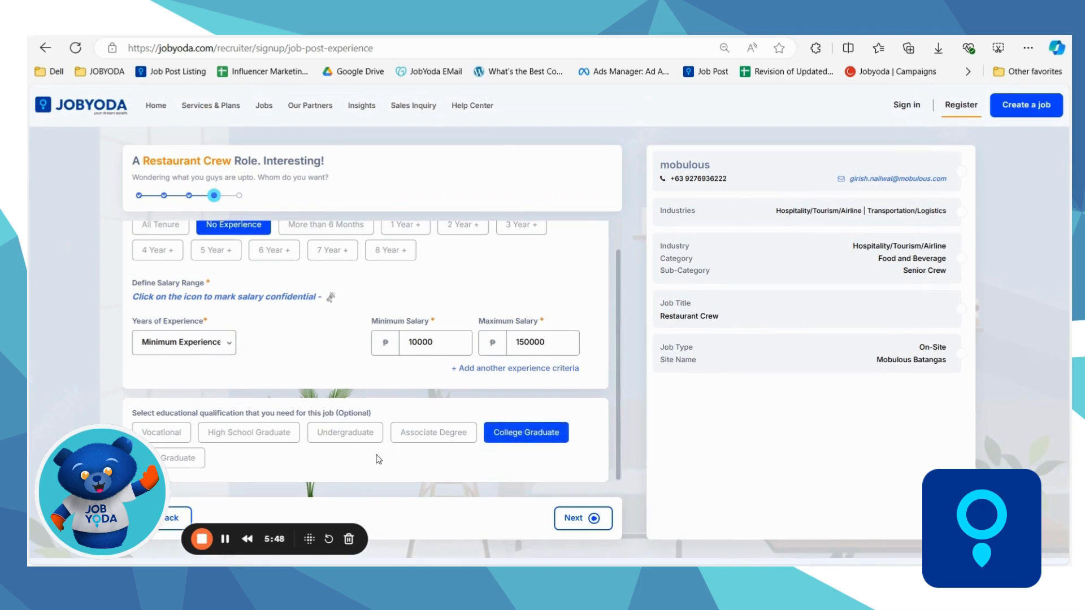
click(581, 518)
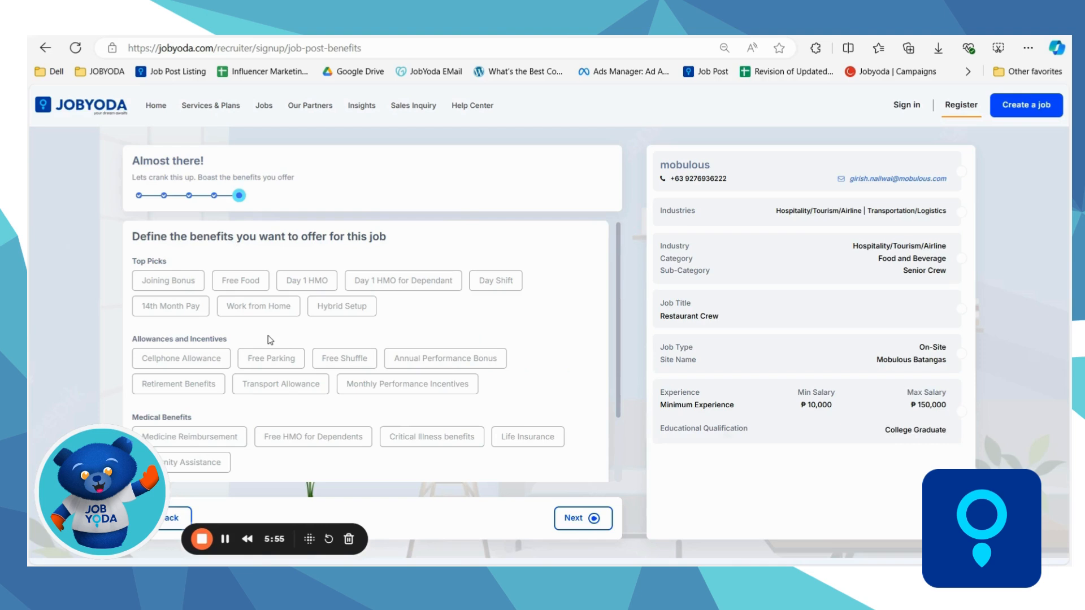
Select Free Food, Day 1 HMO, Transport Allowance and Free HMO for Dependents, then continue
click(246, 286)
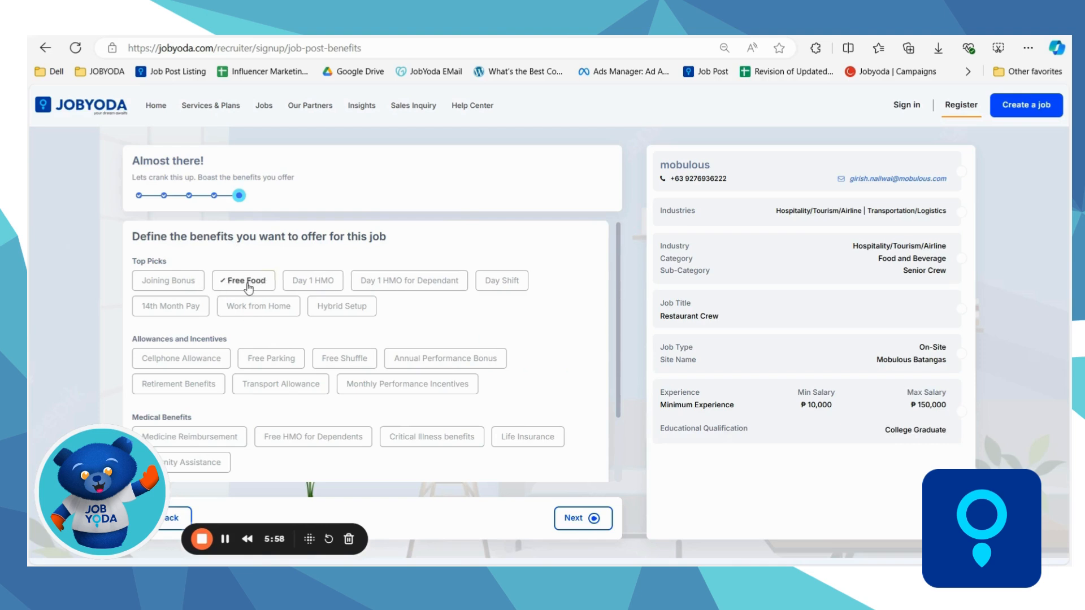
click(317, 285)
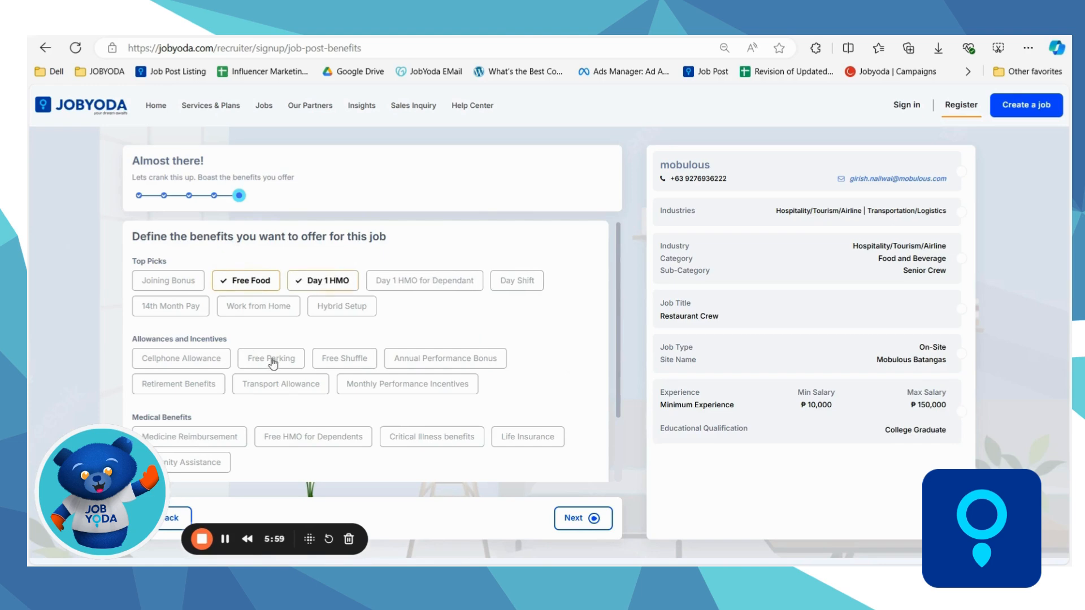
click(312, 385)
click(331, 438)
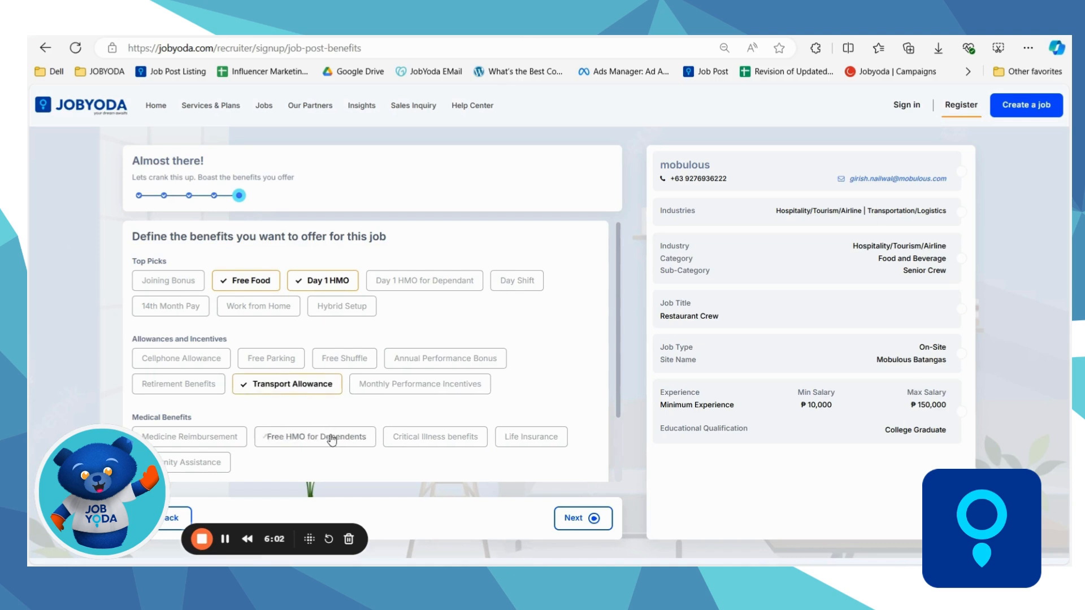
click(586, 519)
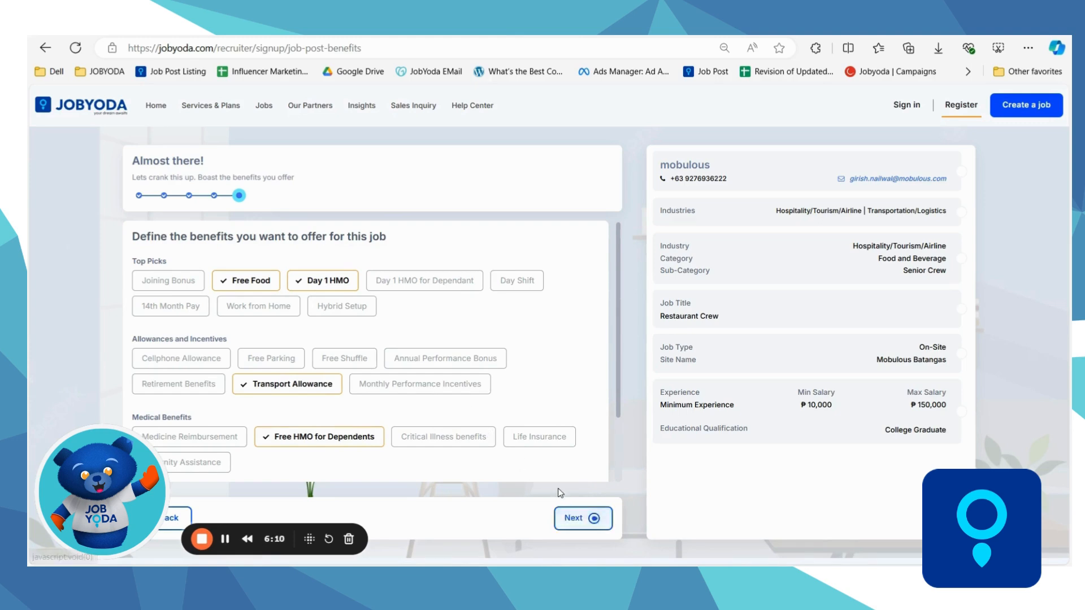
scroll(376, 321, down, 2)
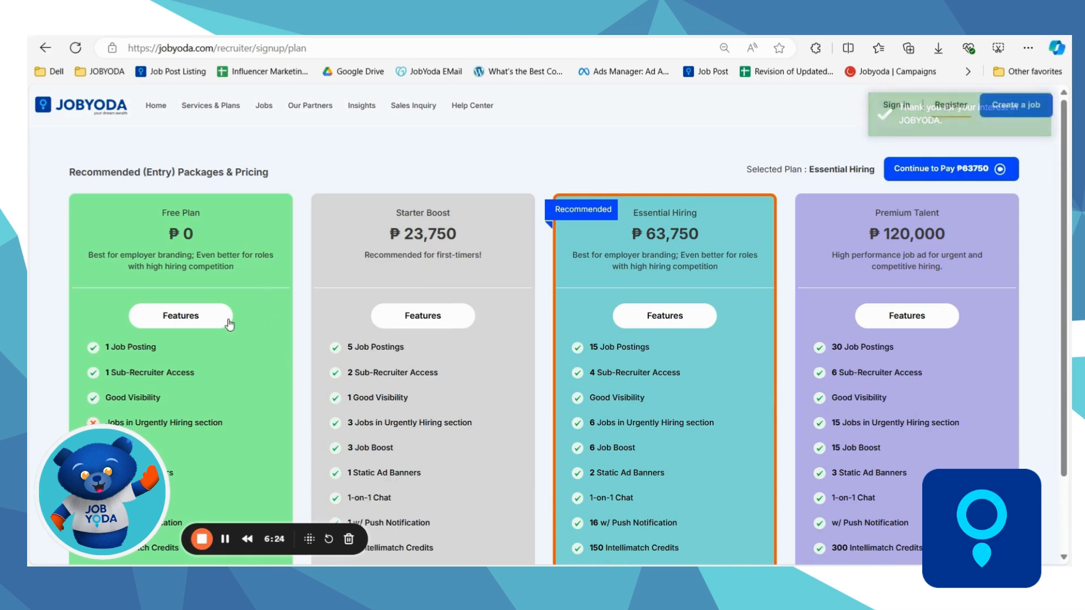
Pick the Free Plan and continue to pay ₱0
scroll(229, 325, down, 1)
scroll(229, 325, down, 2)
scroll(203, 395, up, 1)
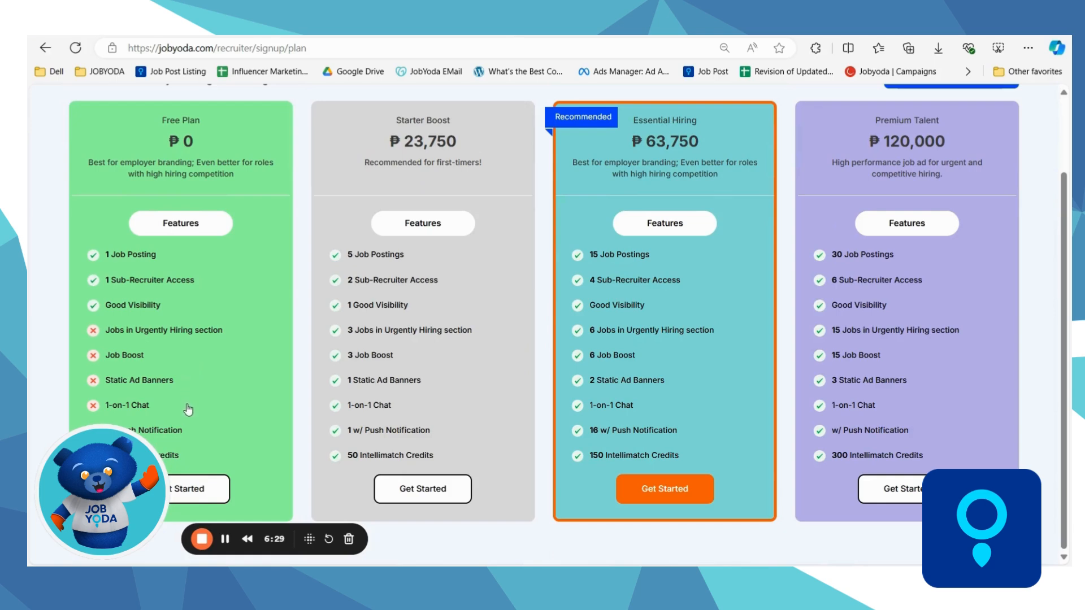
click(203, 490)
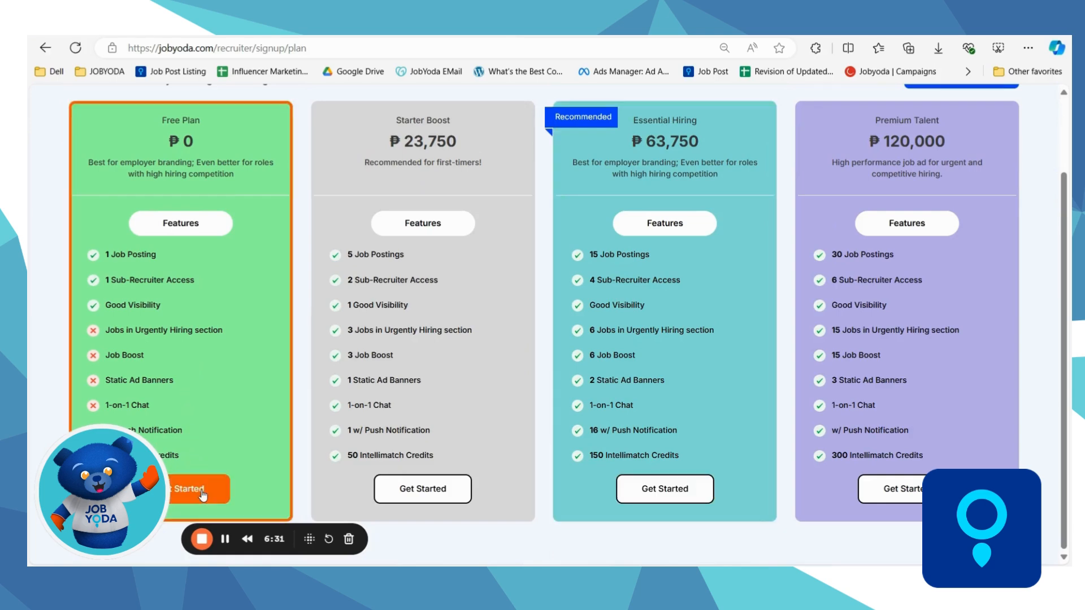
scroll(407, 435, down, 1)
scroll(407, 435, up, 3)
click(962, 177)
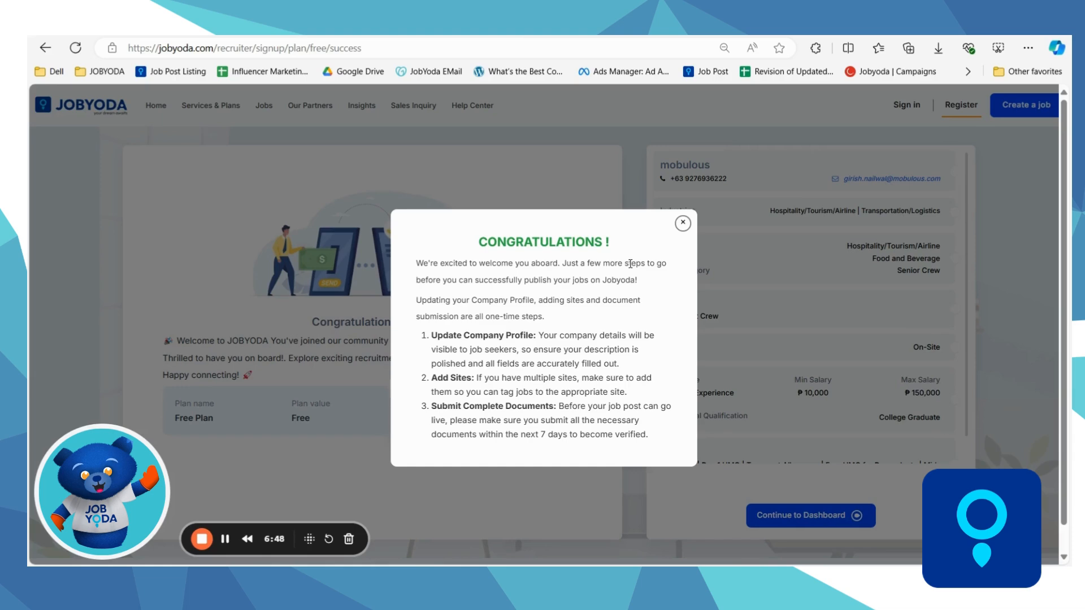
Dismiss the congratulations message, go to the recruiter dashboard and open the company profile editor
click(682, 224)
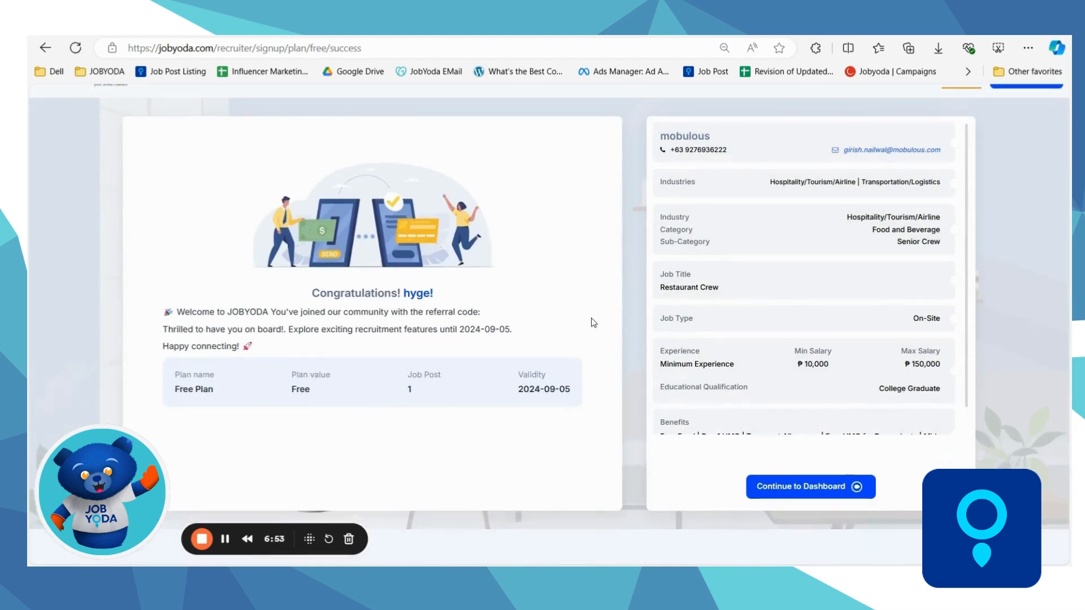
click(828, 520)
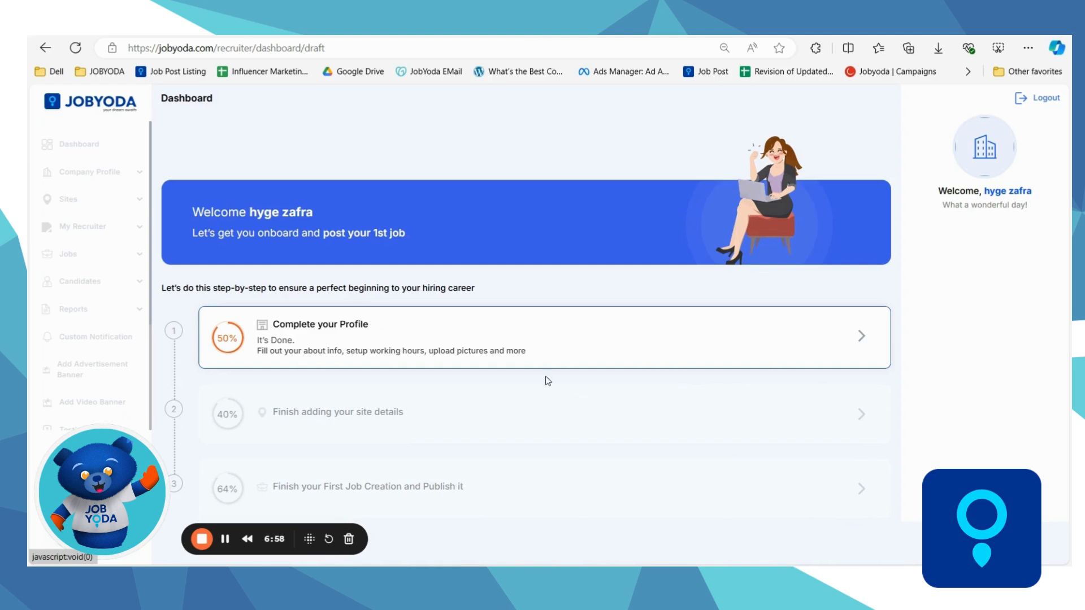
click(459, 344)
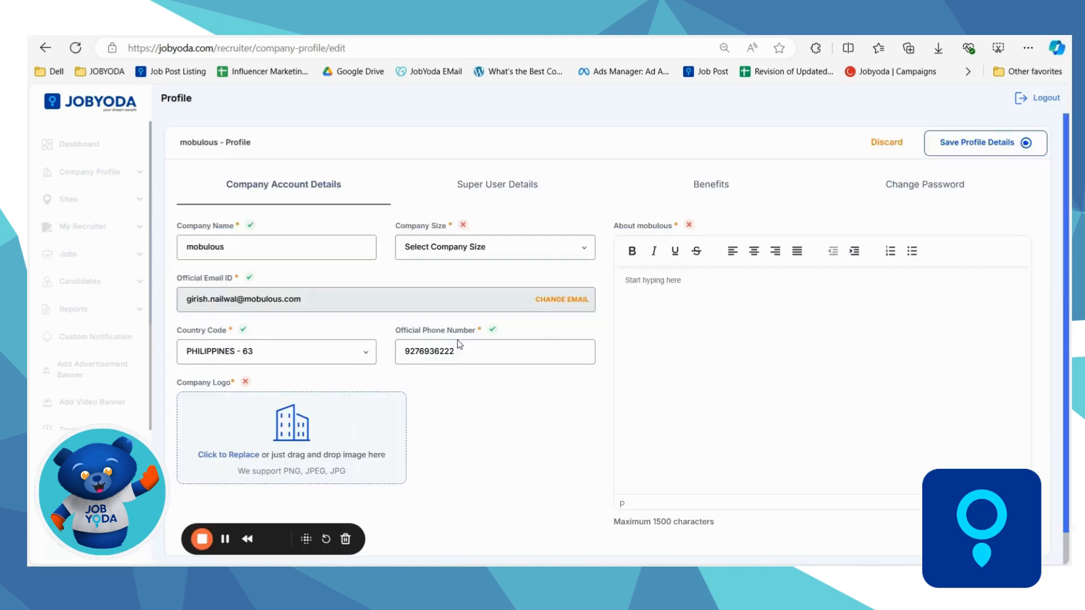
Set the company size to 0-10
click(479, 252)
click(469, 280)
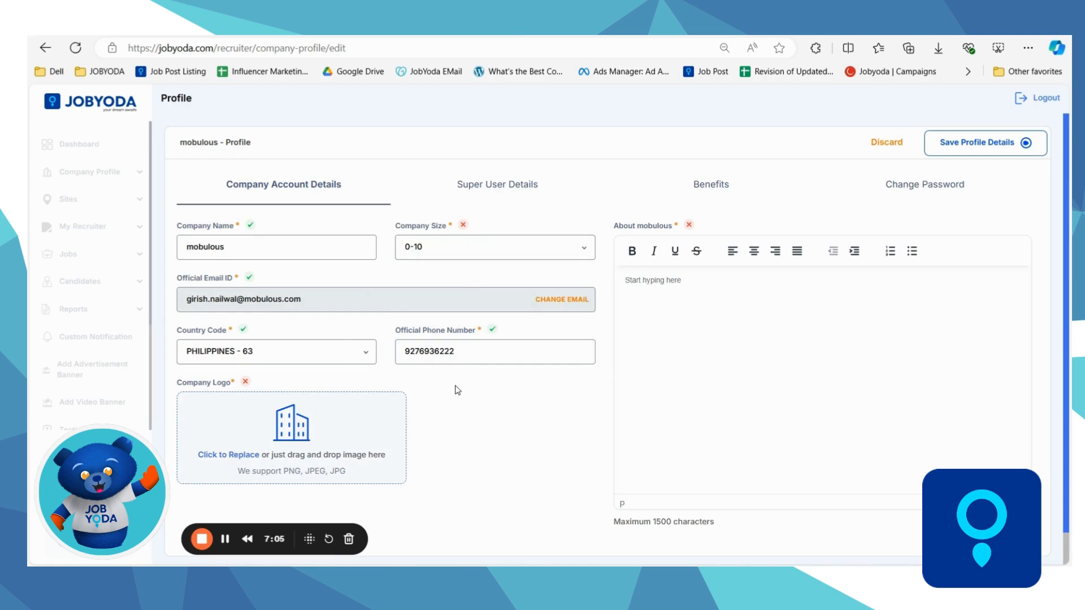
scroll(458, 391, down, 1)
Upload and crop the Client VOC image as the company logo
click(351, 411)
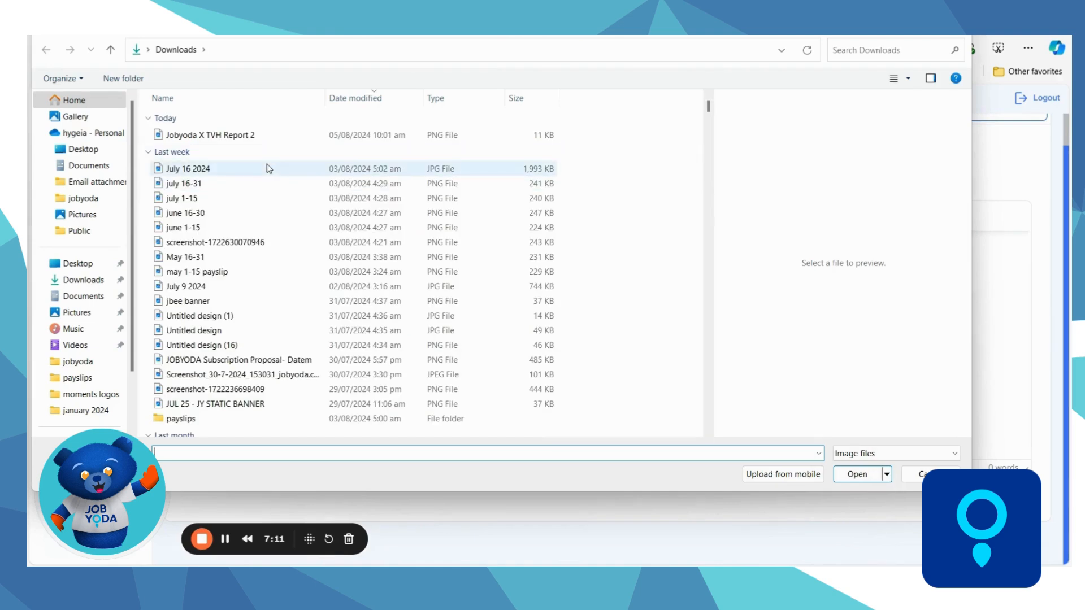
click(266, 165)
click(249, 300)
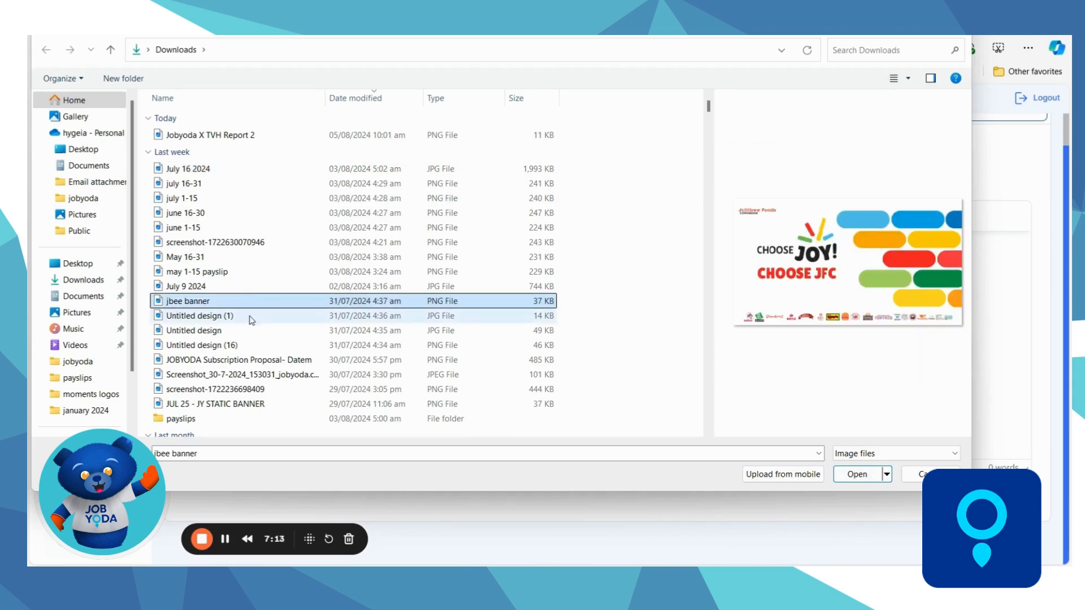
scroll(262, 404, down, 5)
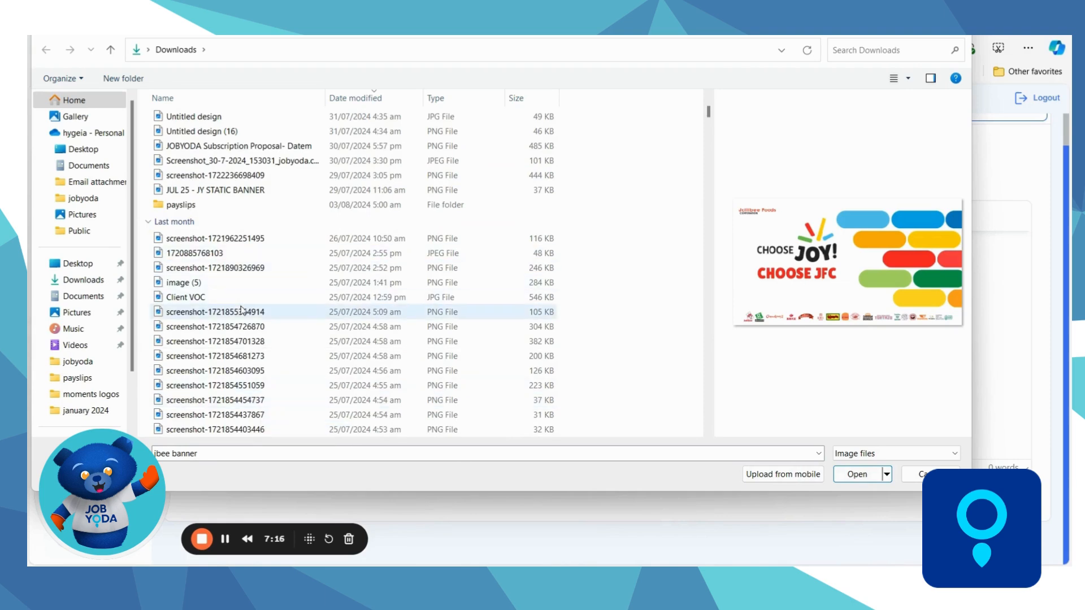
click(261, 304)
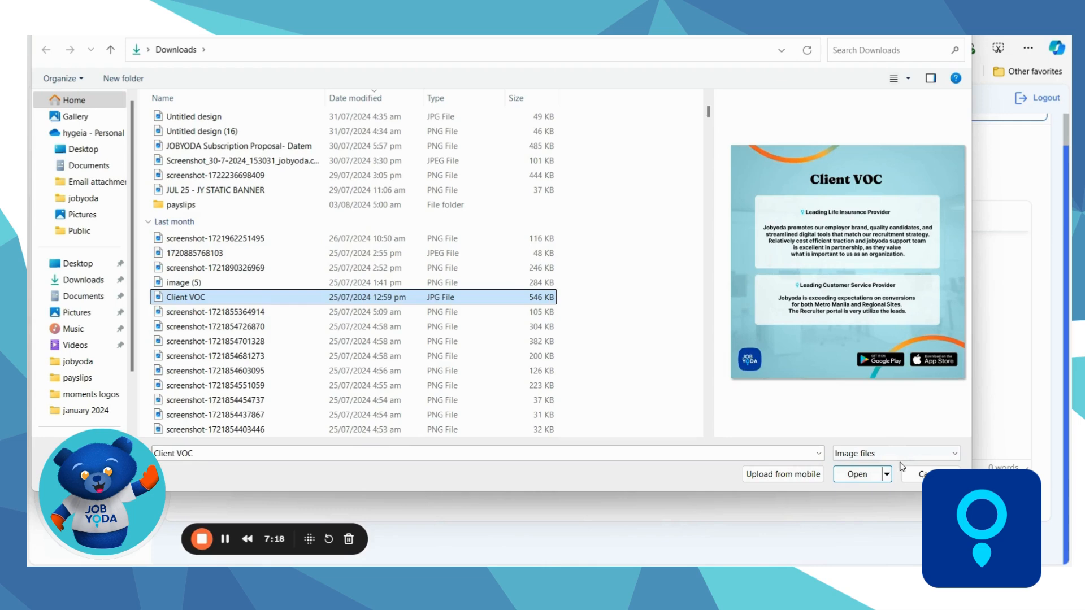
click(867, 476)
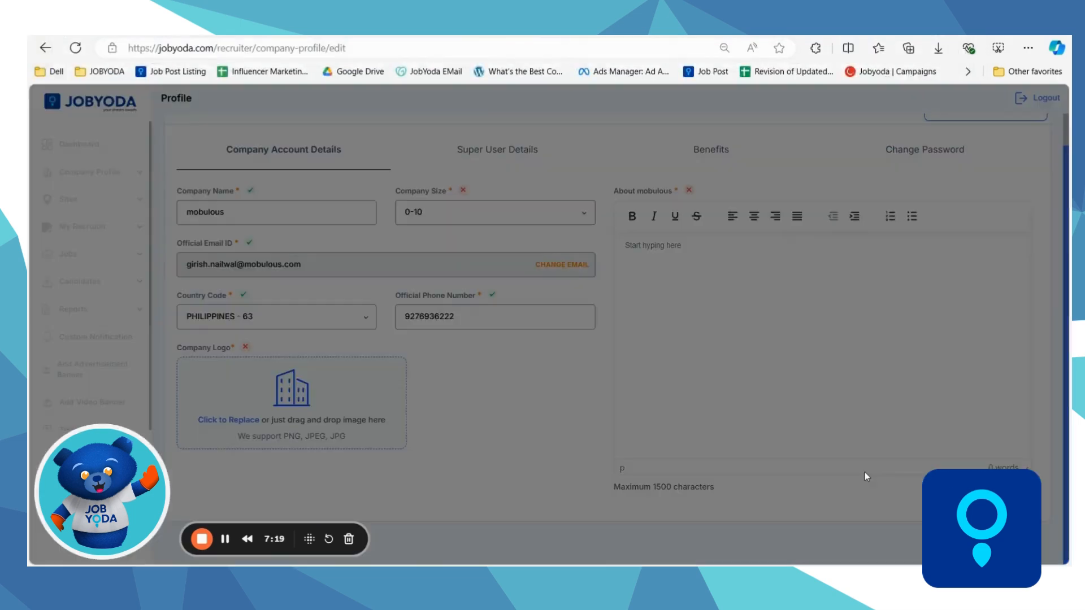
click(717, 493)
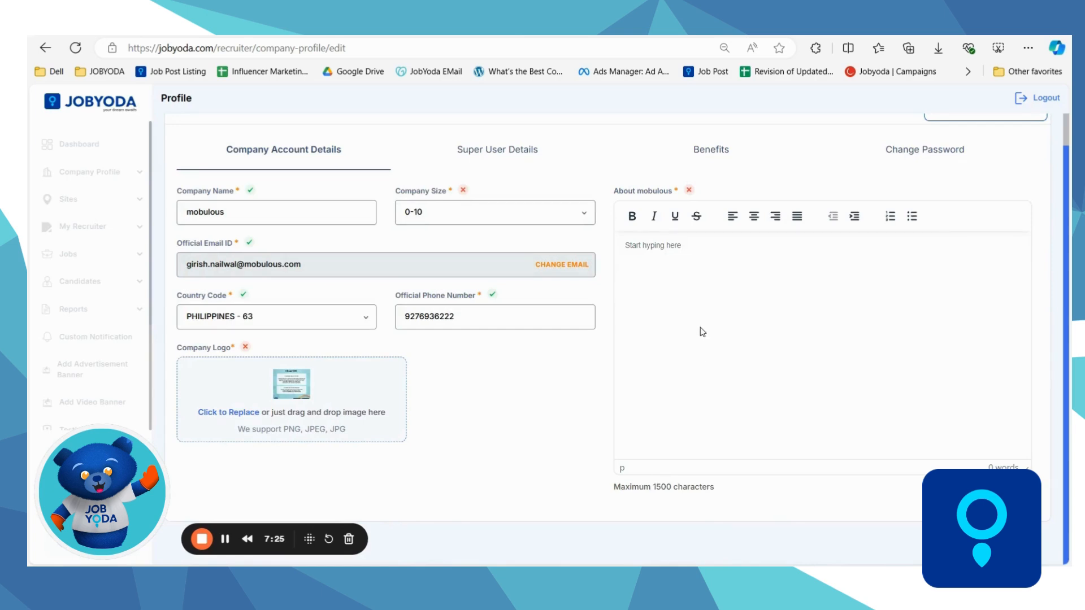
Enter 'test jdb only test jo dnly' in the profile and save the company account details
text(test jd)
text(b only test jo d)
text(nly)
scroll(708, 397, down, 1)
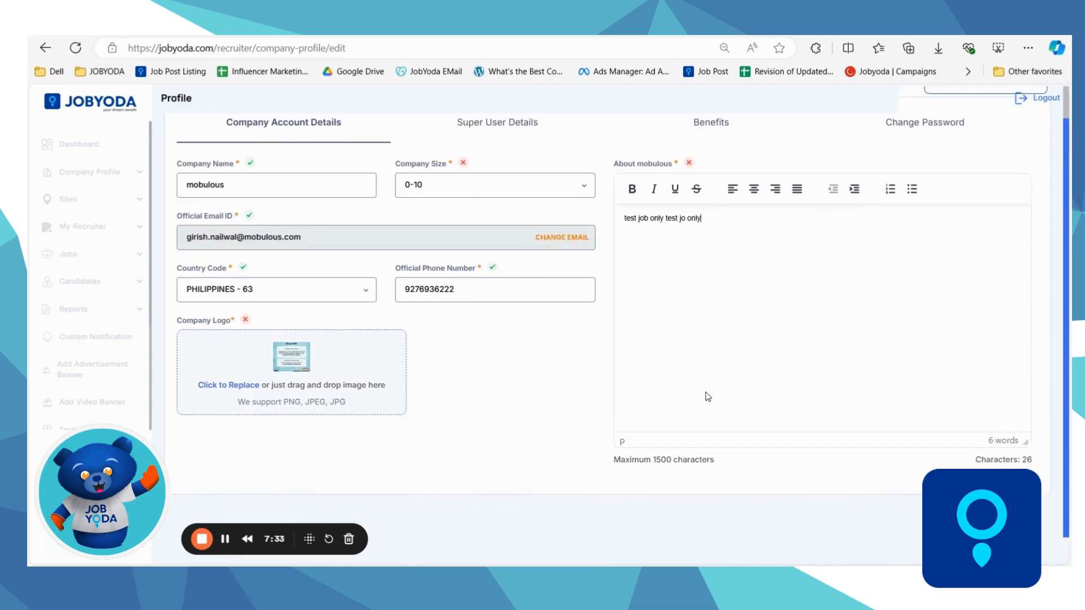
scroll(708, 397, up, 2)
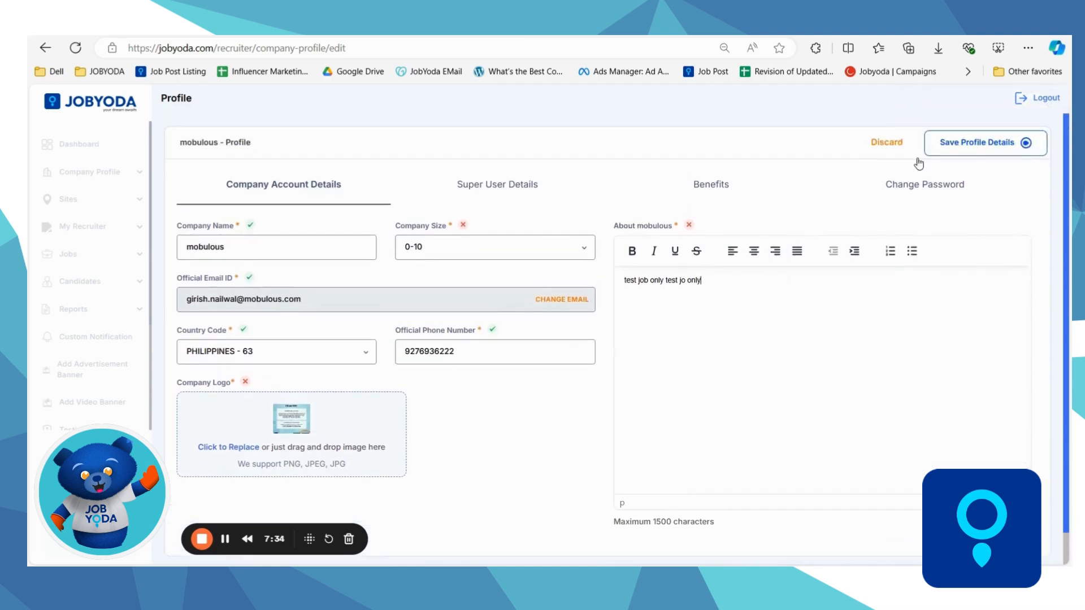
click(983, 147)
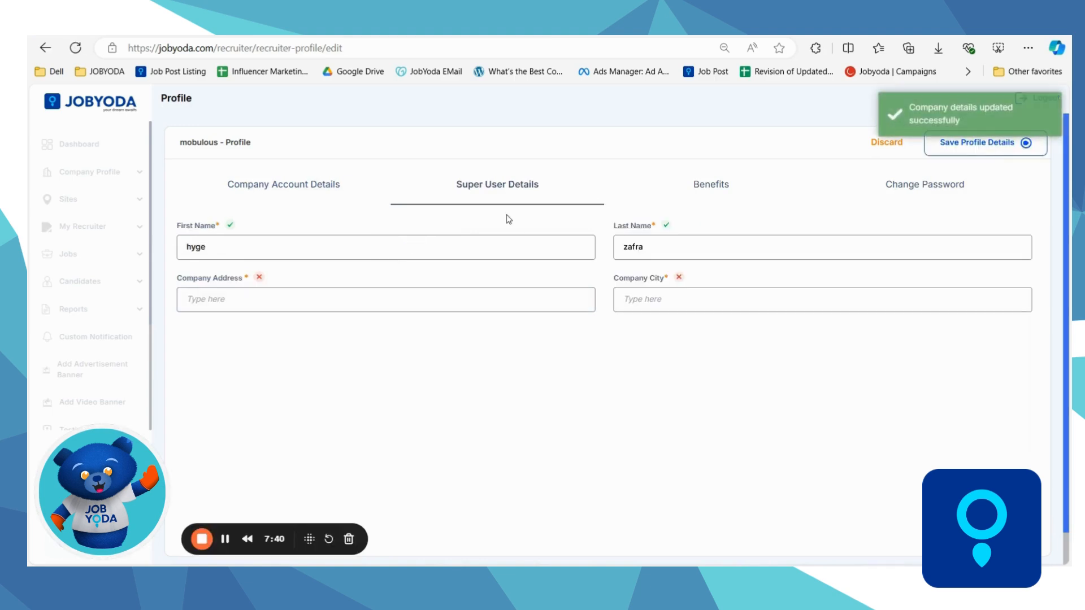
Set the company address to Anilao Port, then save the super user and benefits details
click(401, 296)
text(anila)
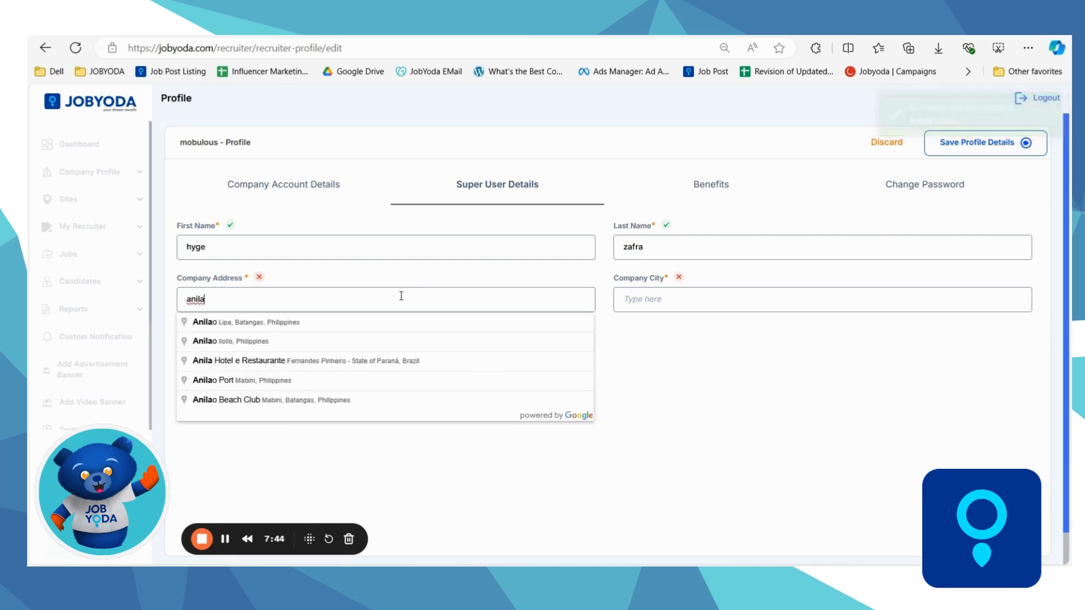
click(345, 378)
click(998, 143)
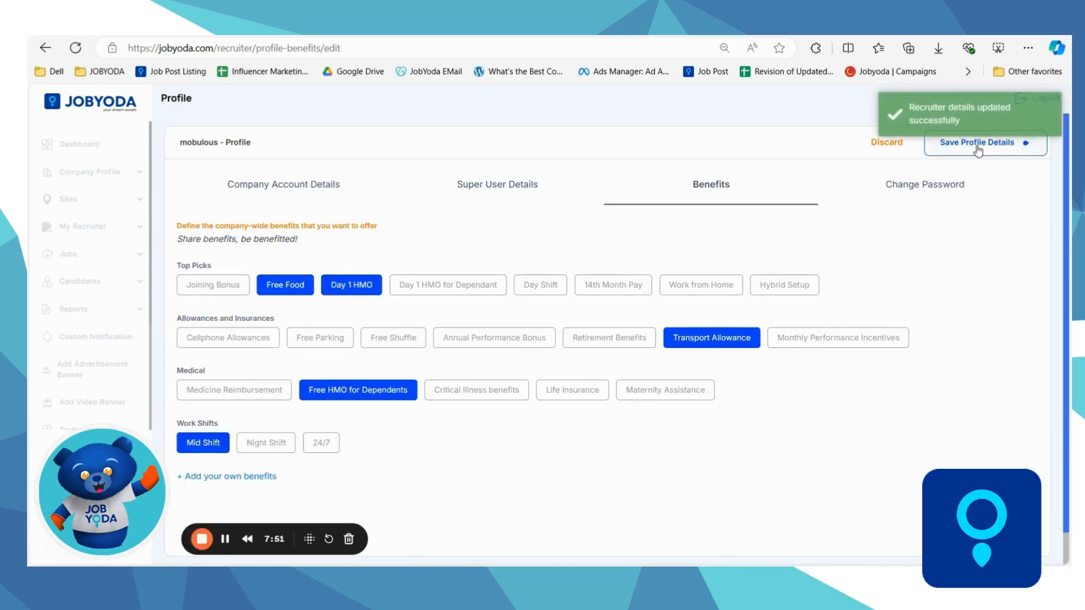
click(974, 148)
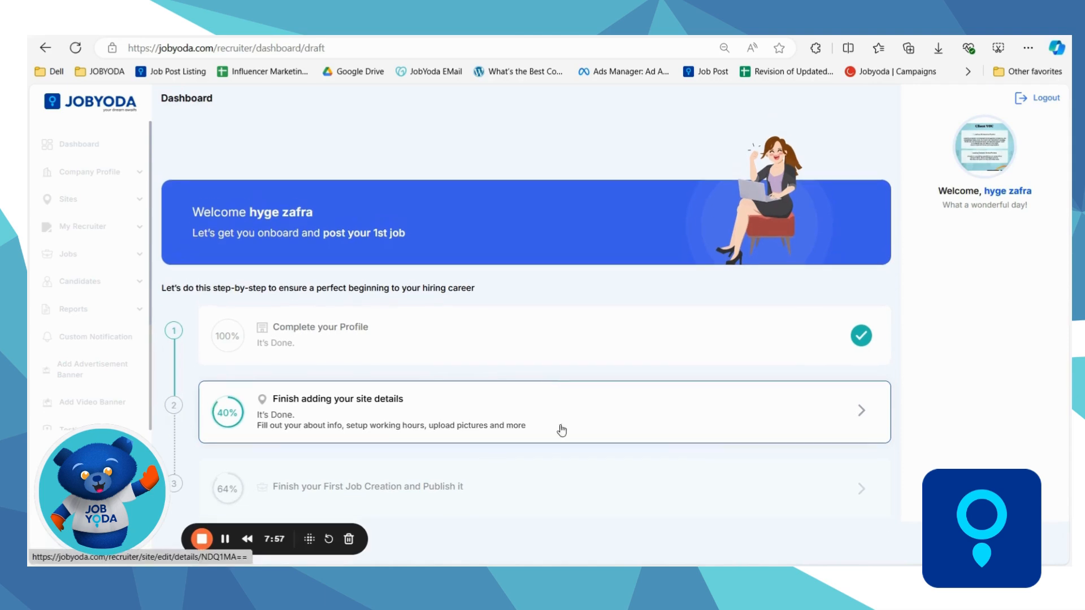
Open the site details setup and upload a cropped cover image for the site
click(525, 436)
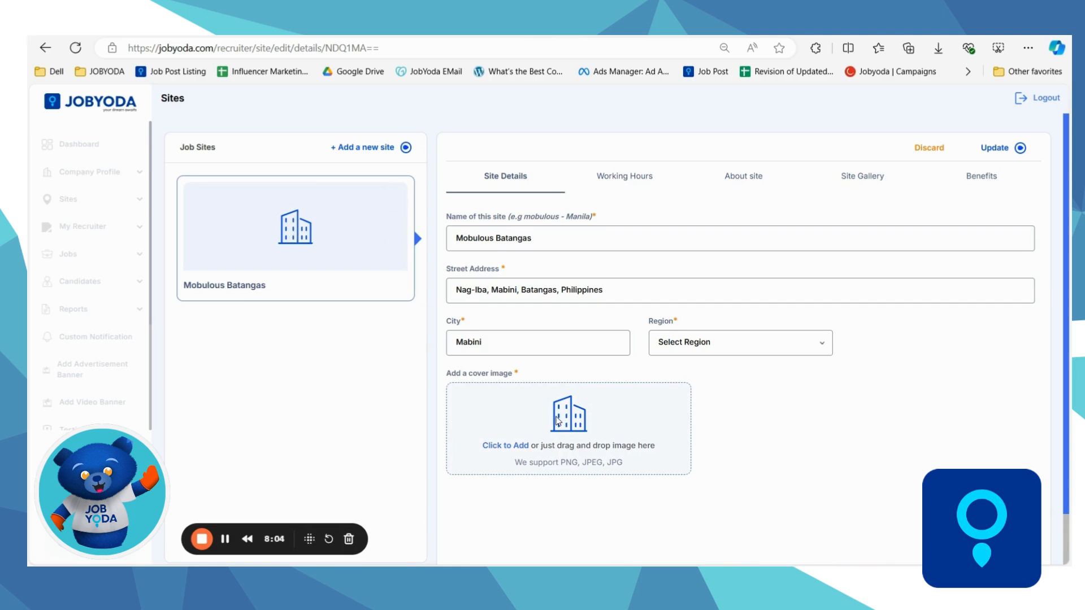
click(557, 421)
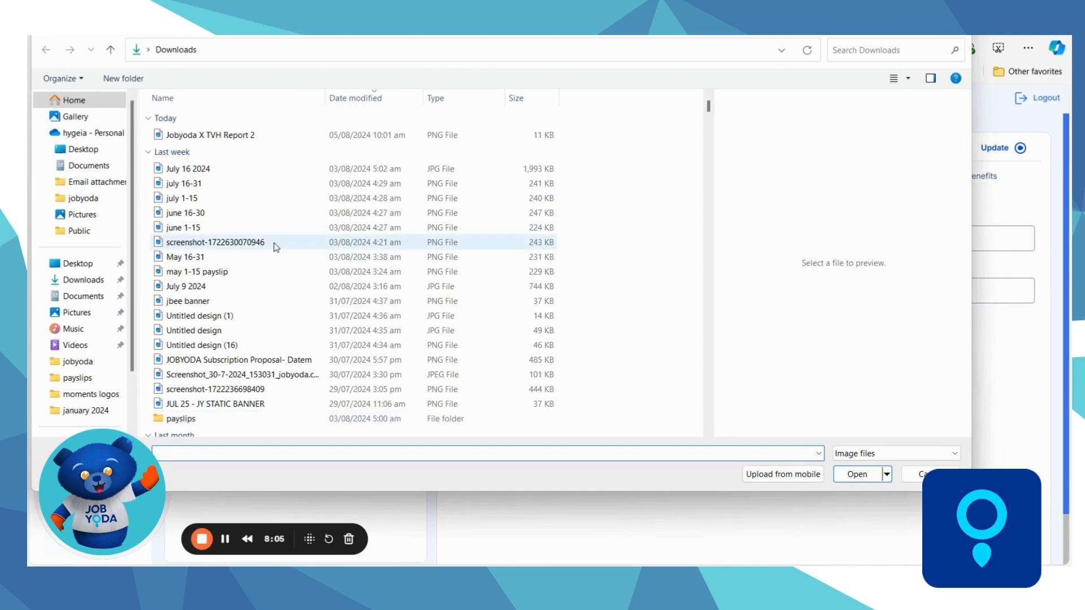
scroll(276, 247, down, 10)
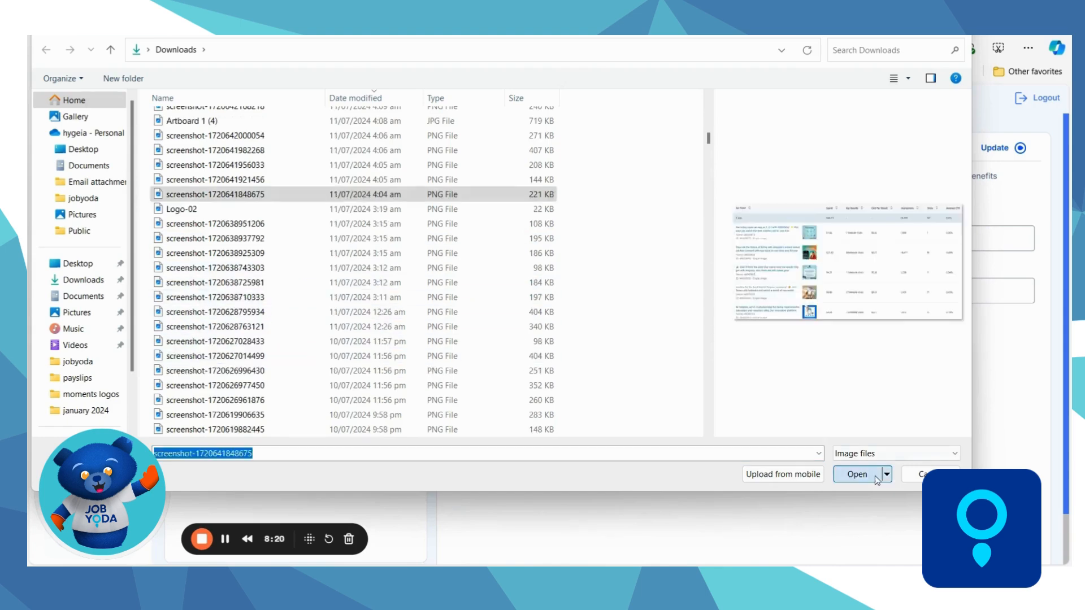
click(875, 478)
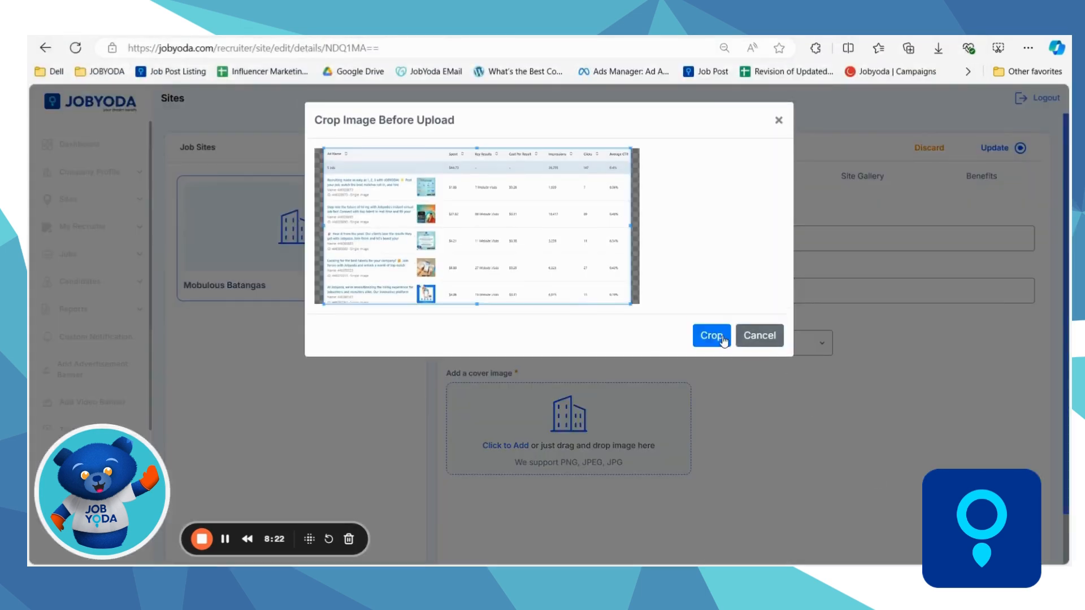
click(722, 338)
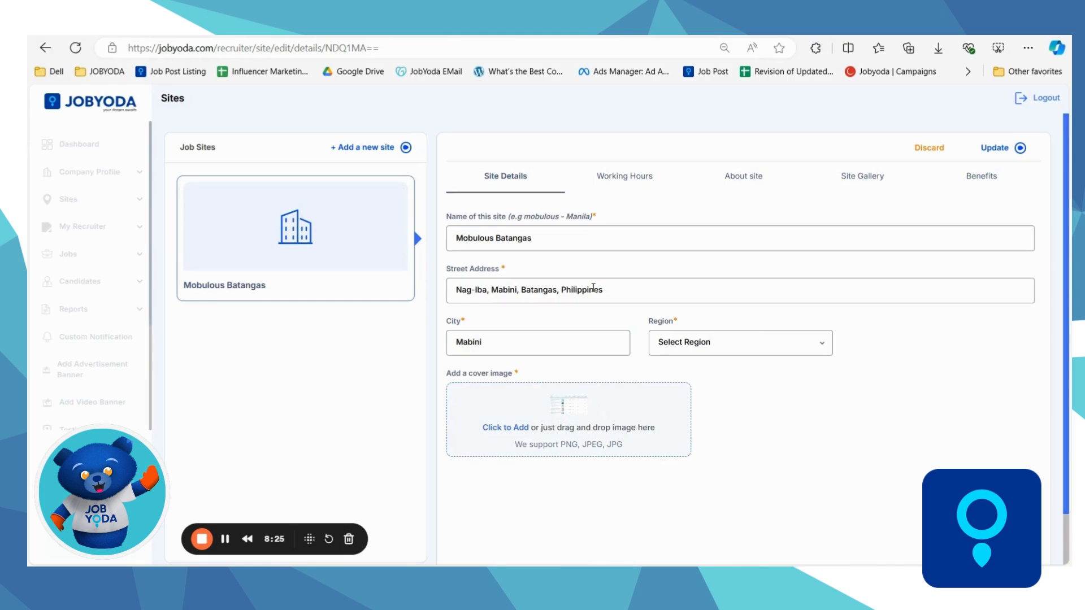
Set the site region to Batangas and save the site details
click(800, 349)
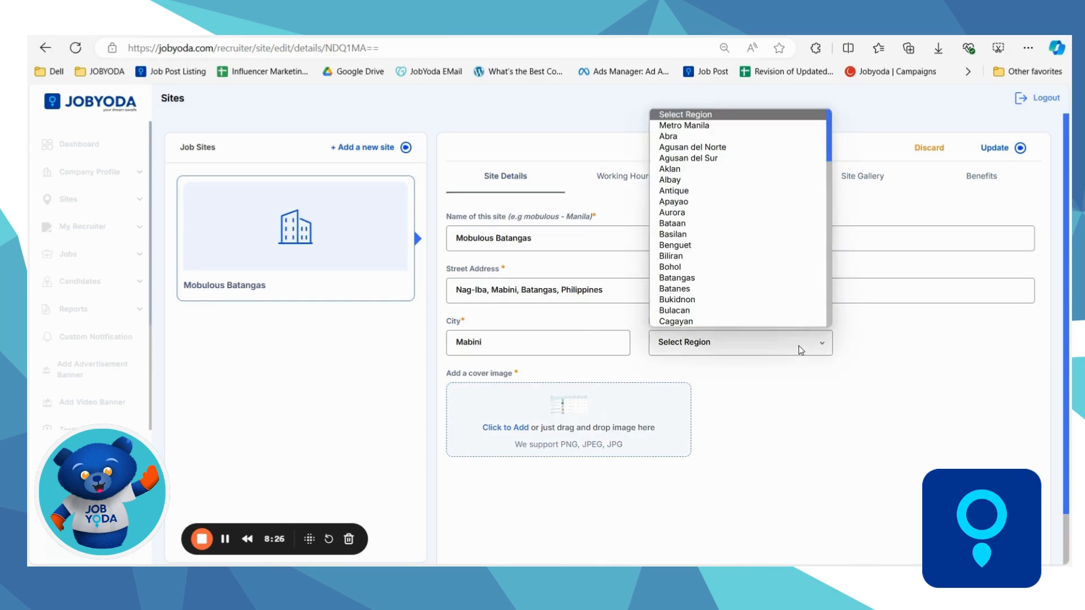
click(741, 281)
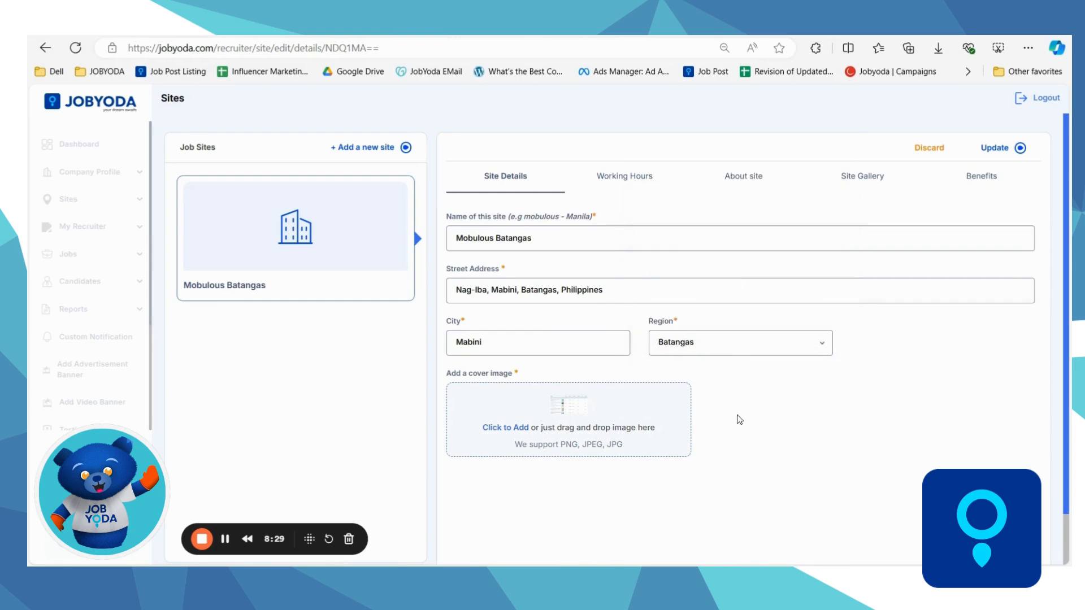
click(1007, 150)
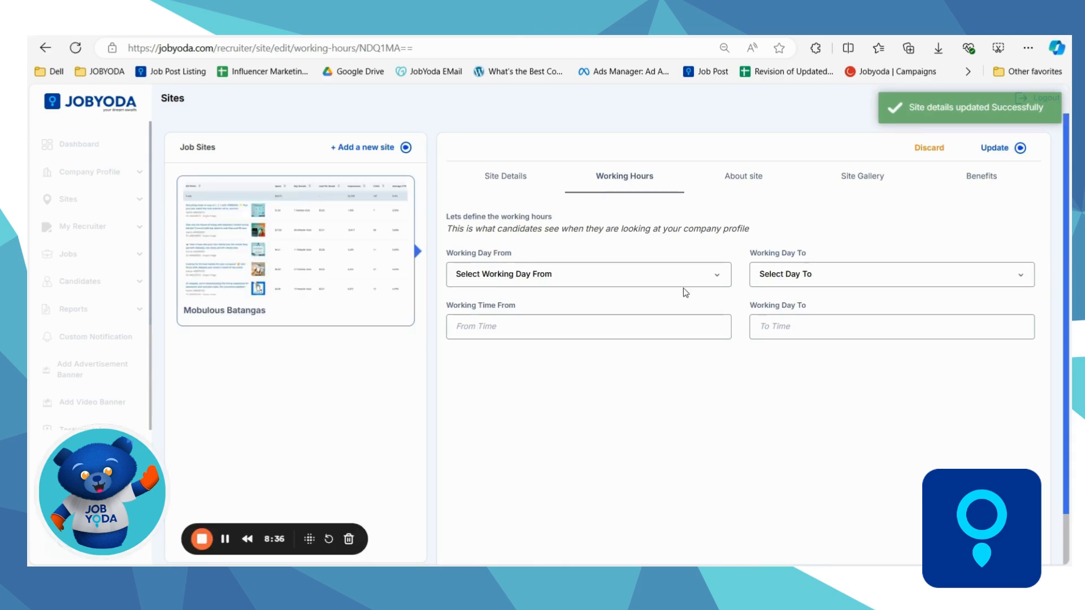
Set working hours to Monday through Friday, 08:00 to 14:00, and save
click(726, 270)
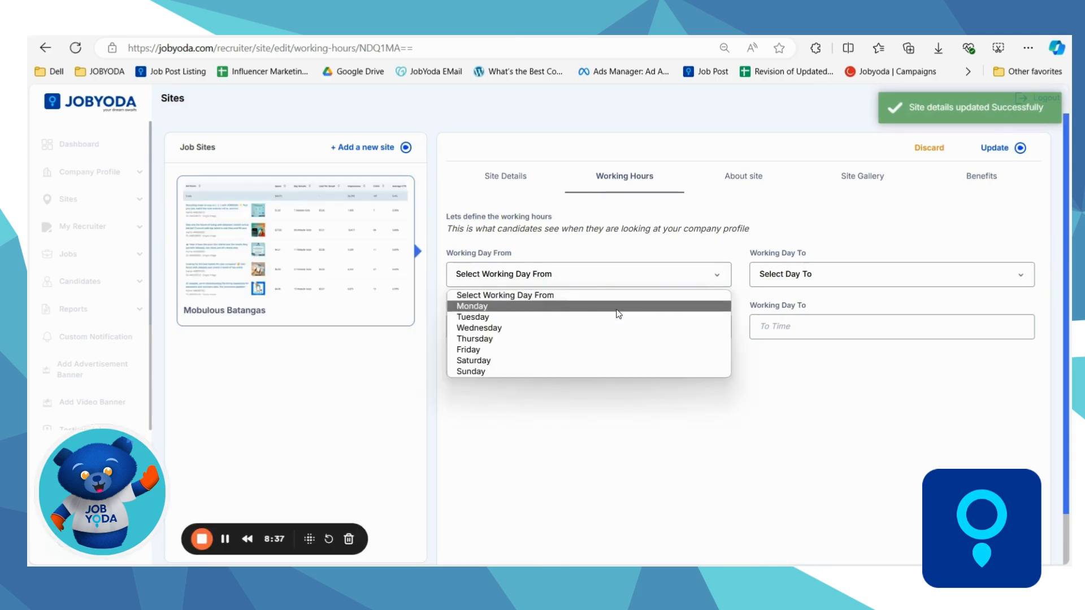
click(619, 314)
click(792, 274)
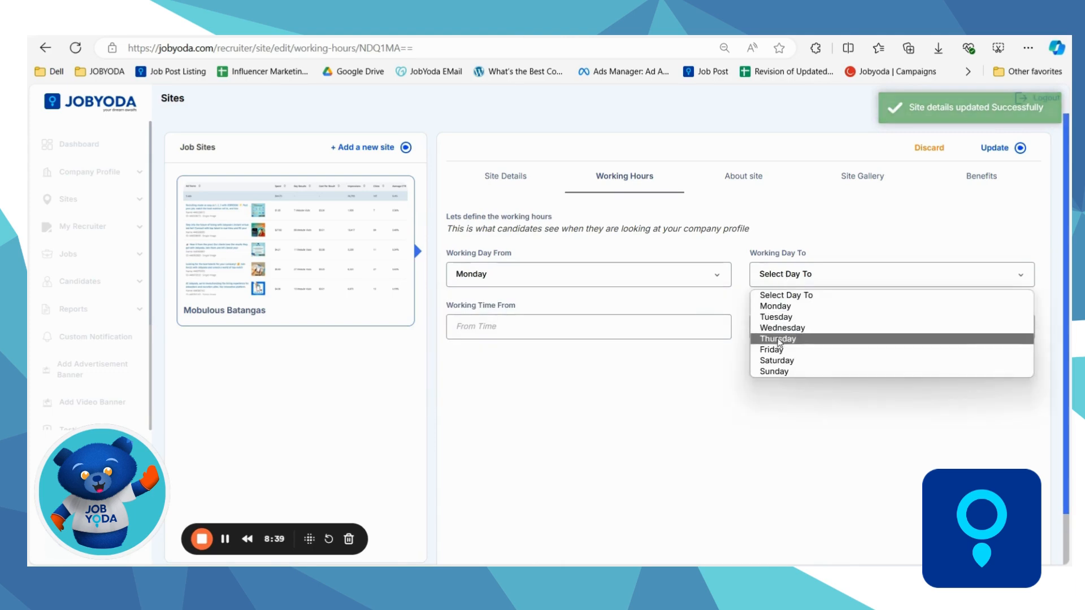
click(778, 350)
click(671, 327)
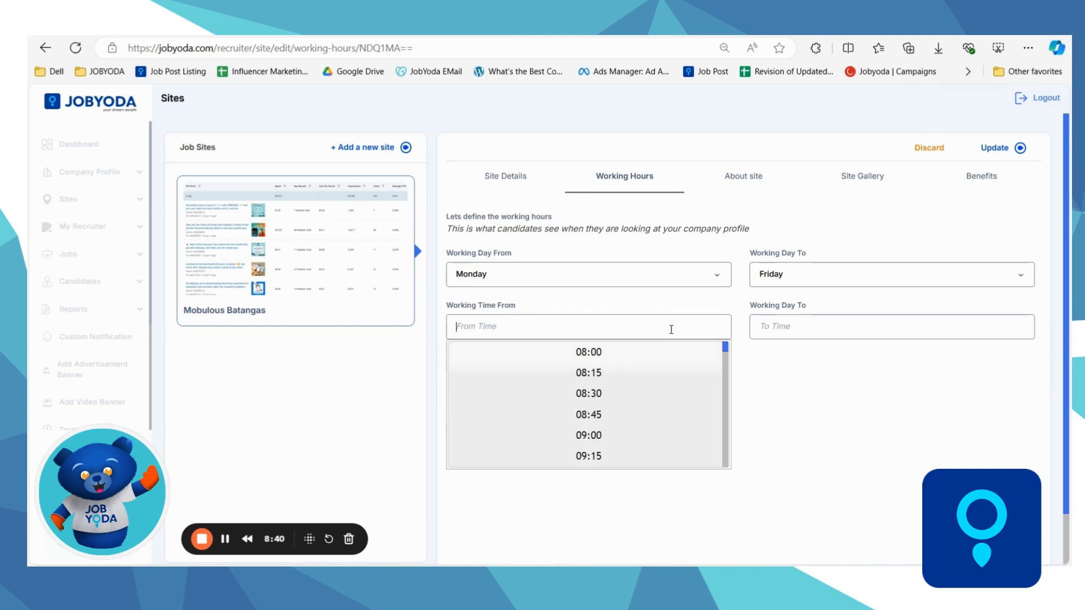
click(638, 364)
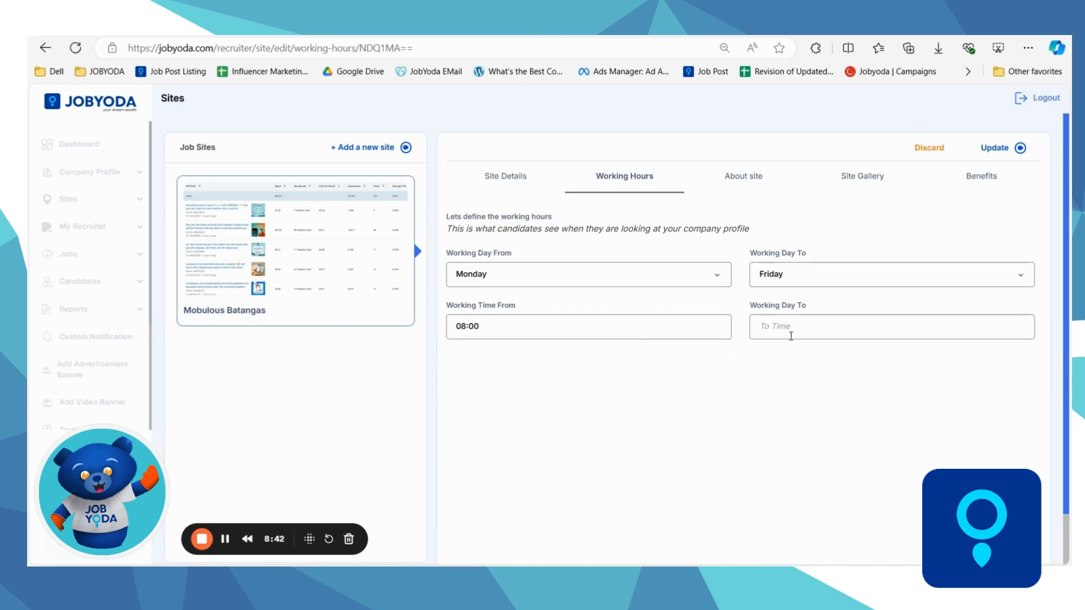
click(787, 331)
scroll(865, 408, down, 8)
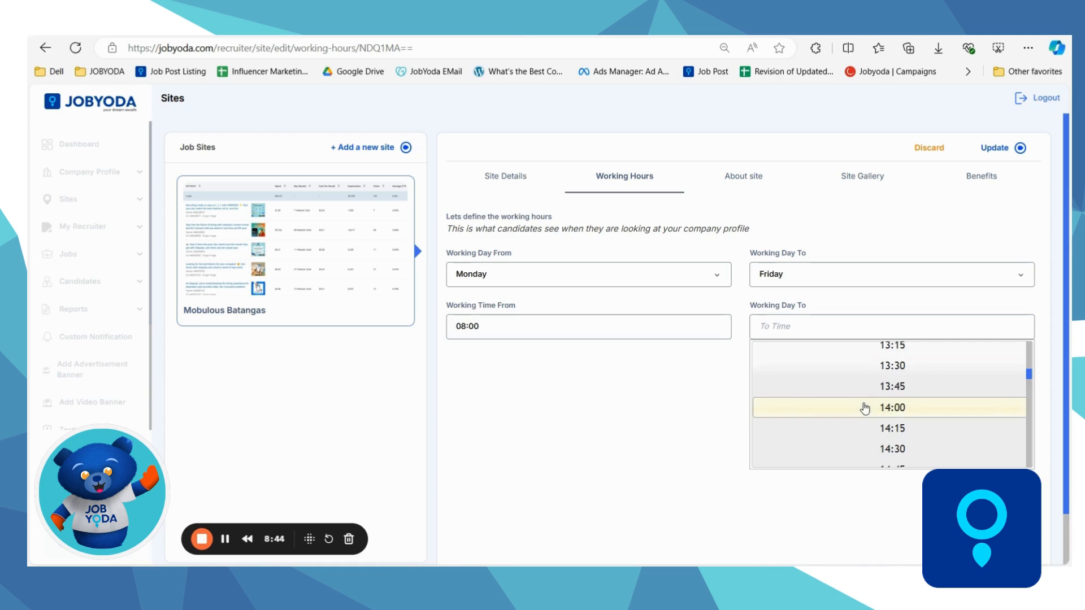
click(866, 409)
click(995, 156)
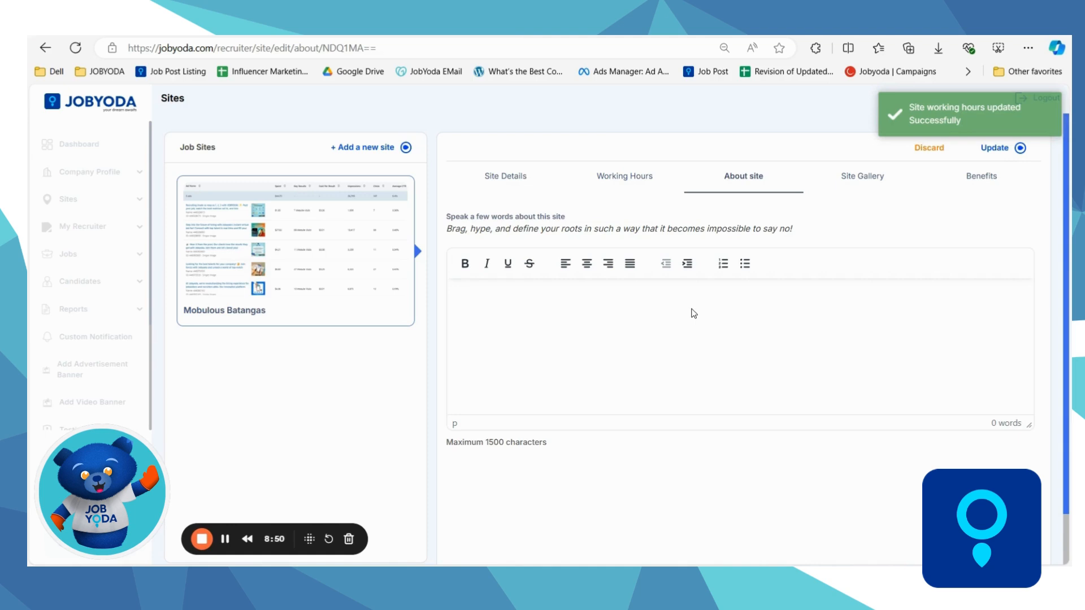
Enter 'test job only test job only test job only' as the About site description and save
text(est job only test job)
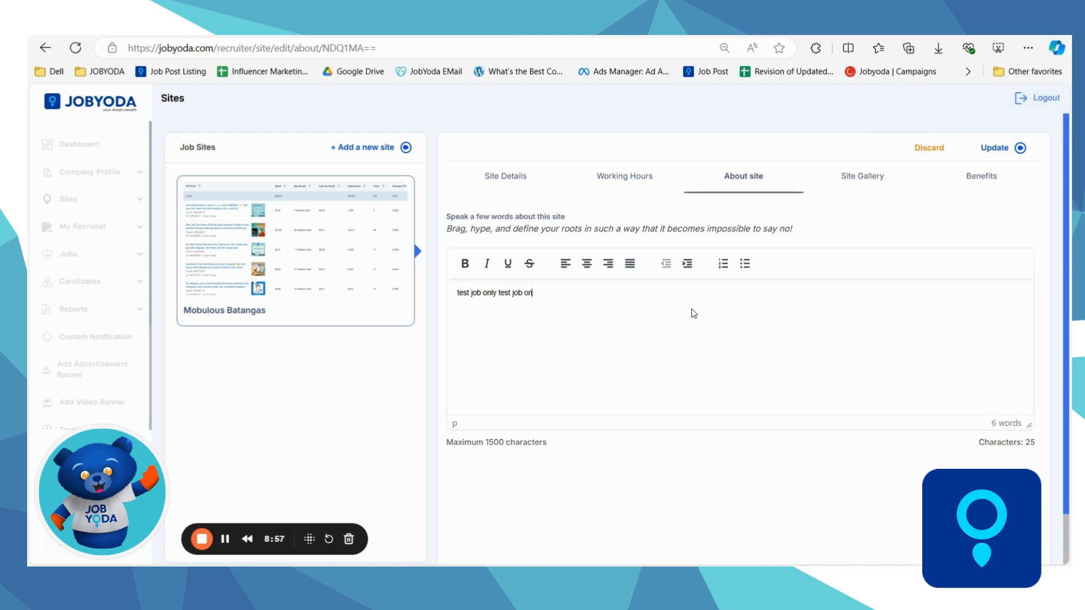
text(only test job only)
key(ctrl+a)
key(ctrl+c)
scroll(930, 378, down, 1)
scroll(930, 378, up, 1)
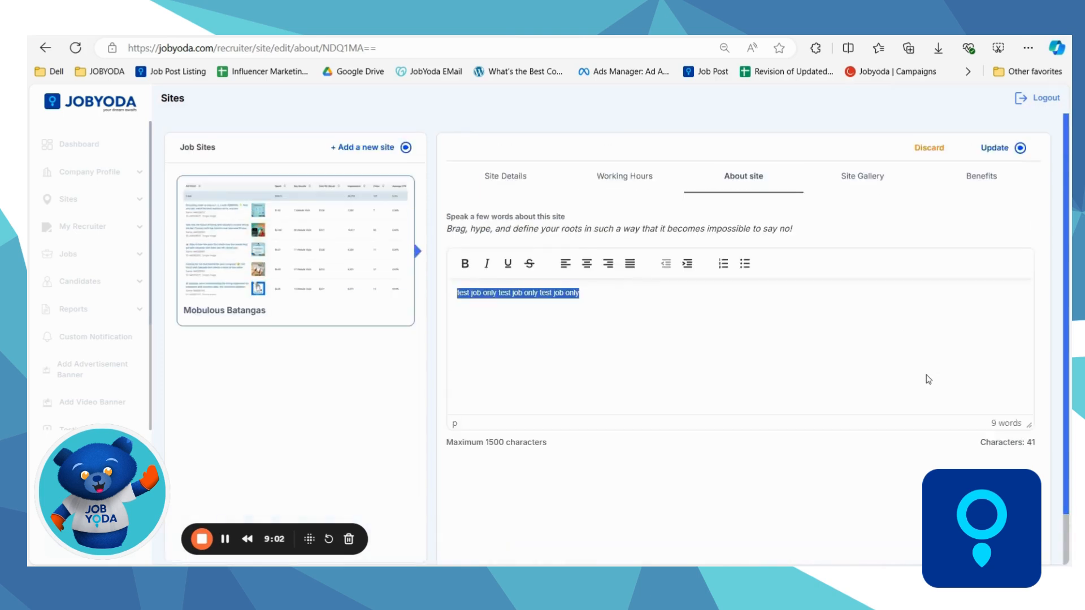
click(1012, 153)
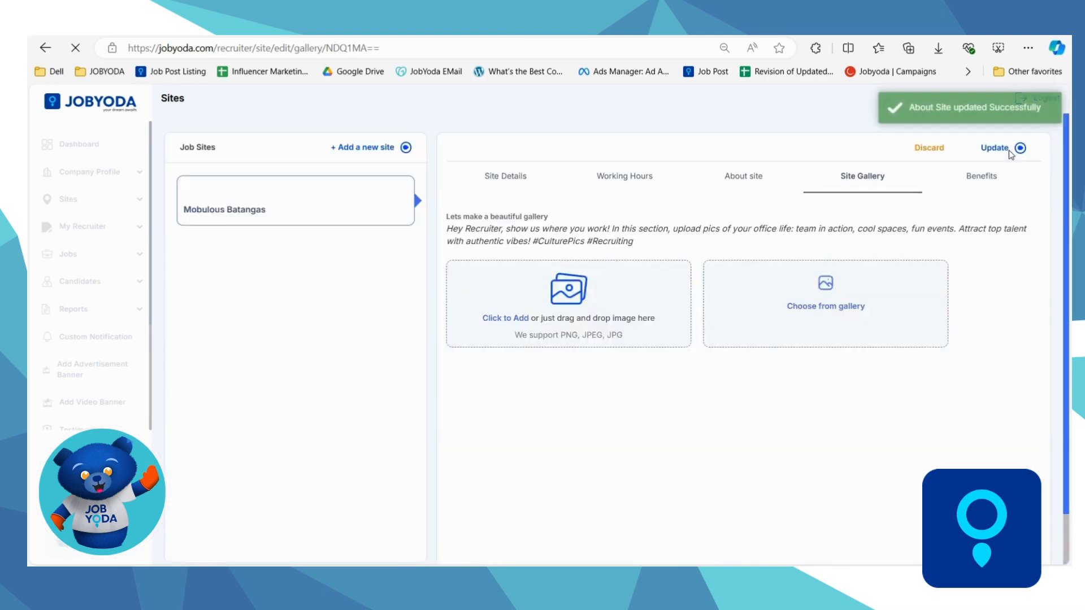
Upload and crop the total post metrics screenshot into the site gallery
click(600, 307)
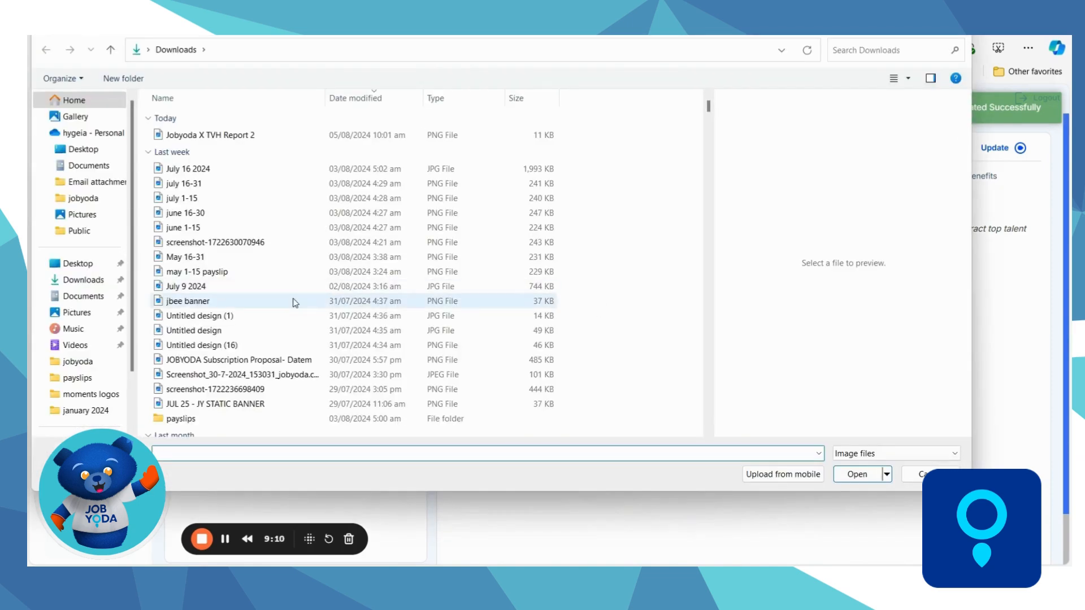
click(251, 318)
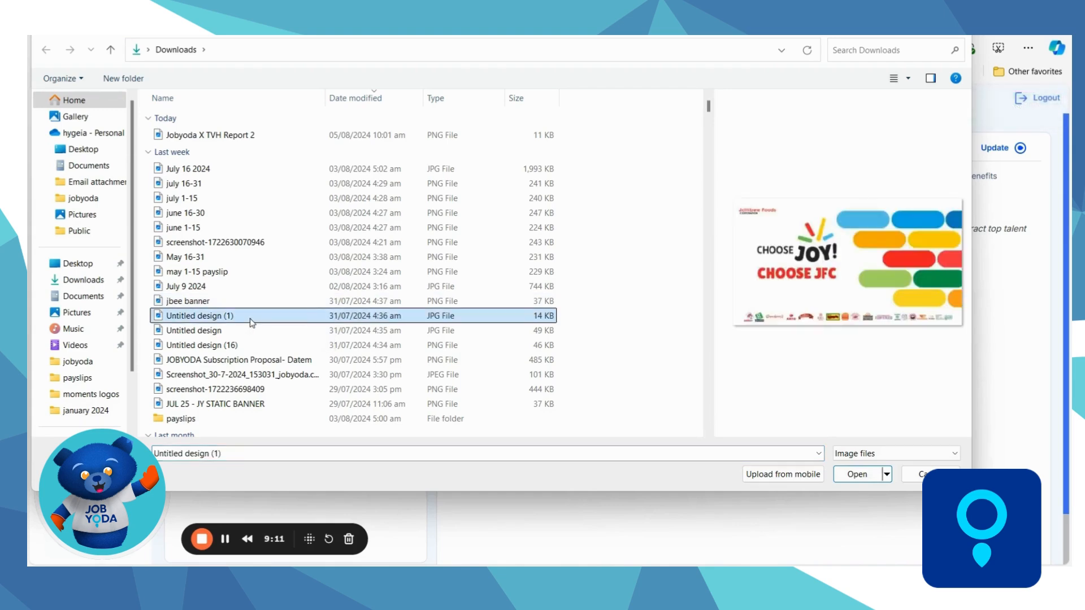
scroll(277, 396, down, 10)
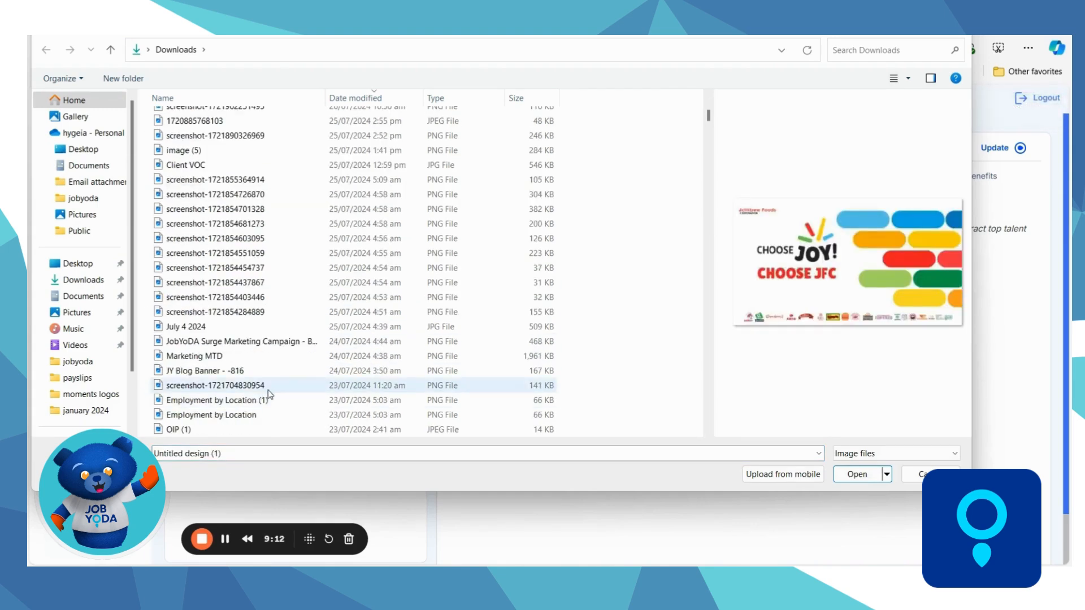
click(242, 284)
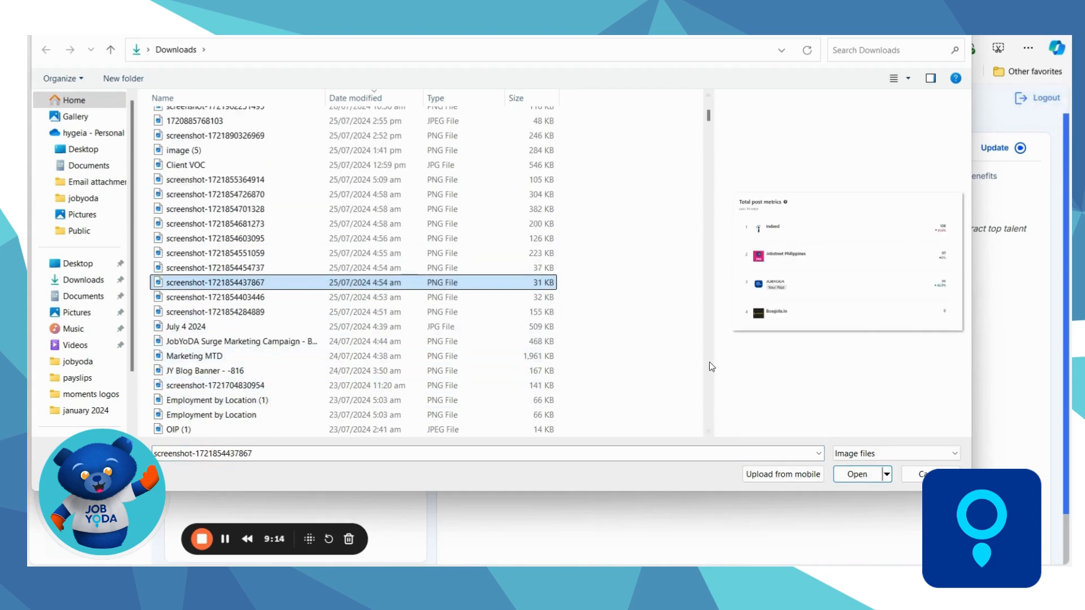
click(879, 480)
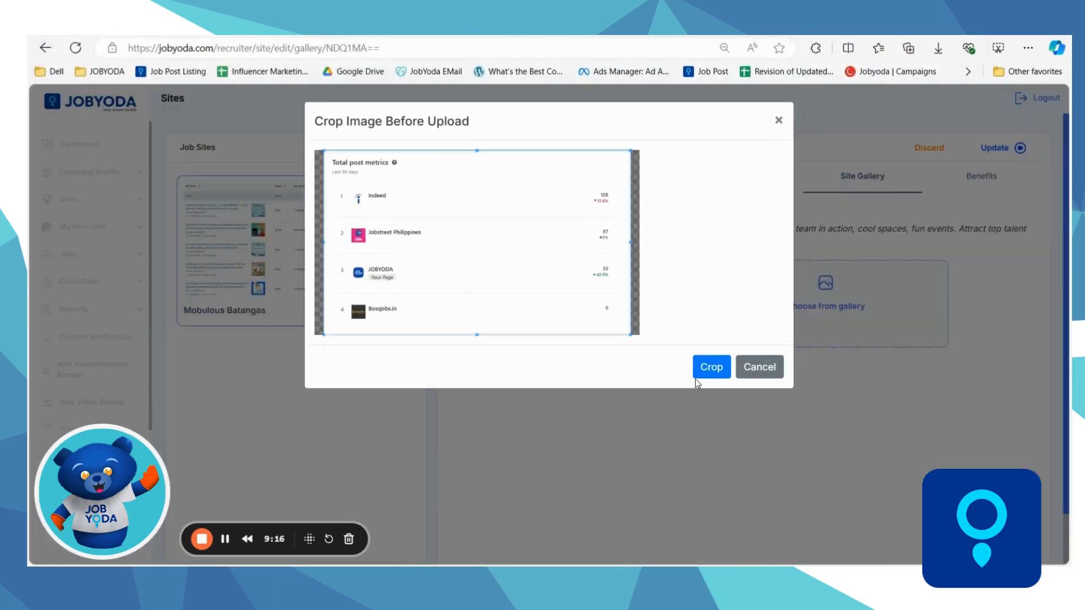
click(706, 370)
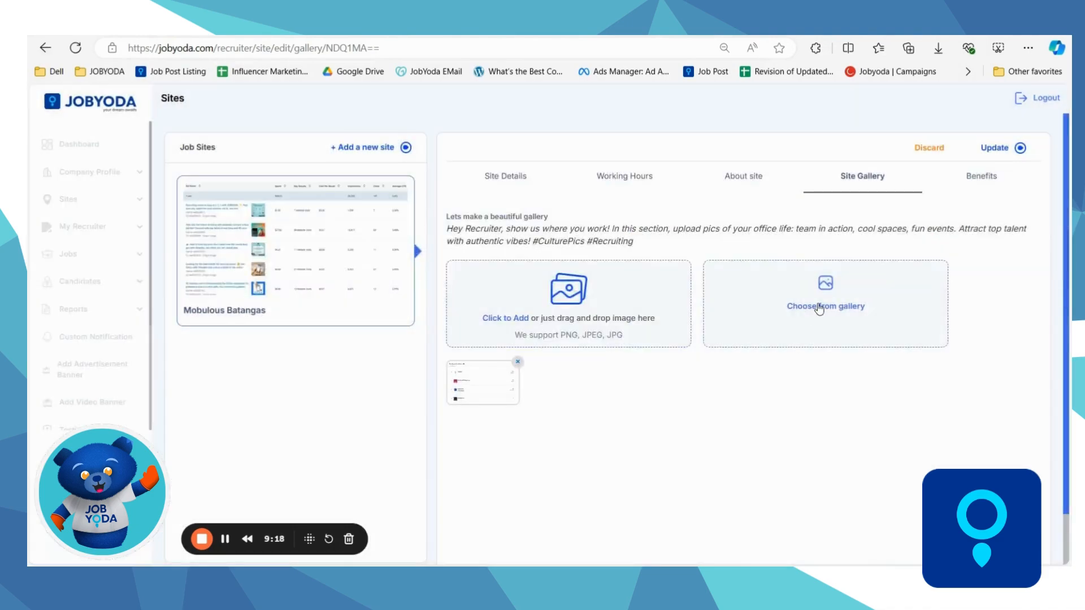
Browse the media library of uploaded images and close it without adding anything
click(819, 306)
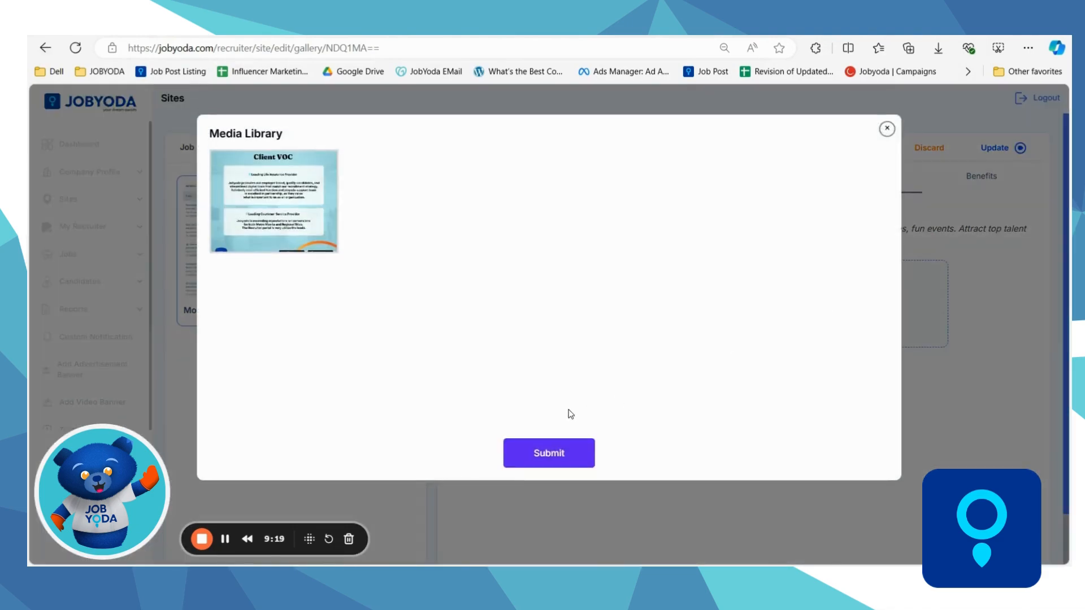
click(557, 457)
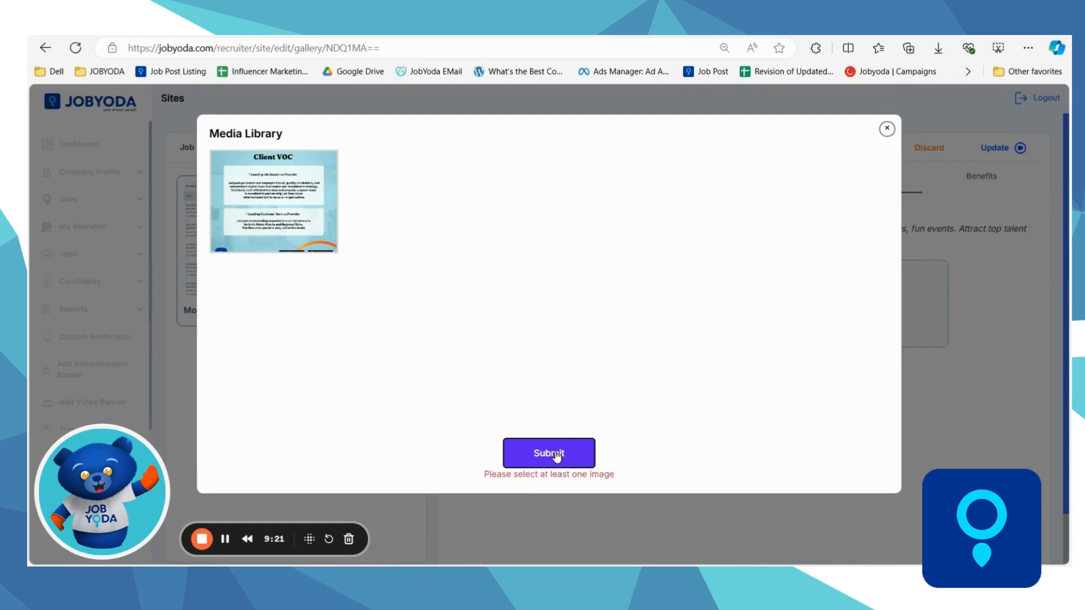
click(887, 128)
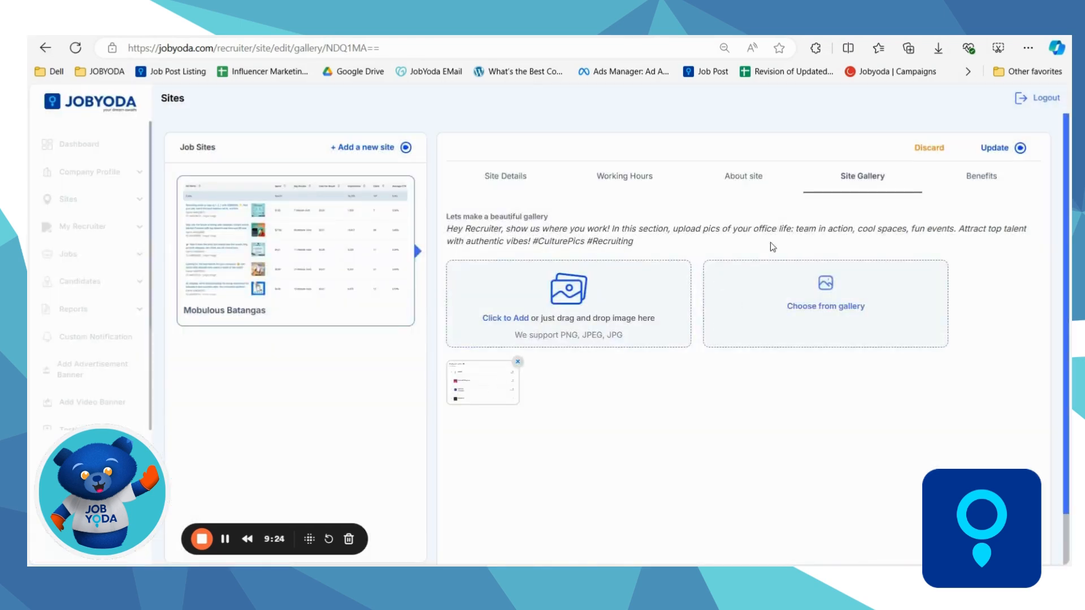
Save the site gallery and the site's benefit choices to finish the site details
click(1004, 150)
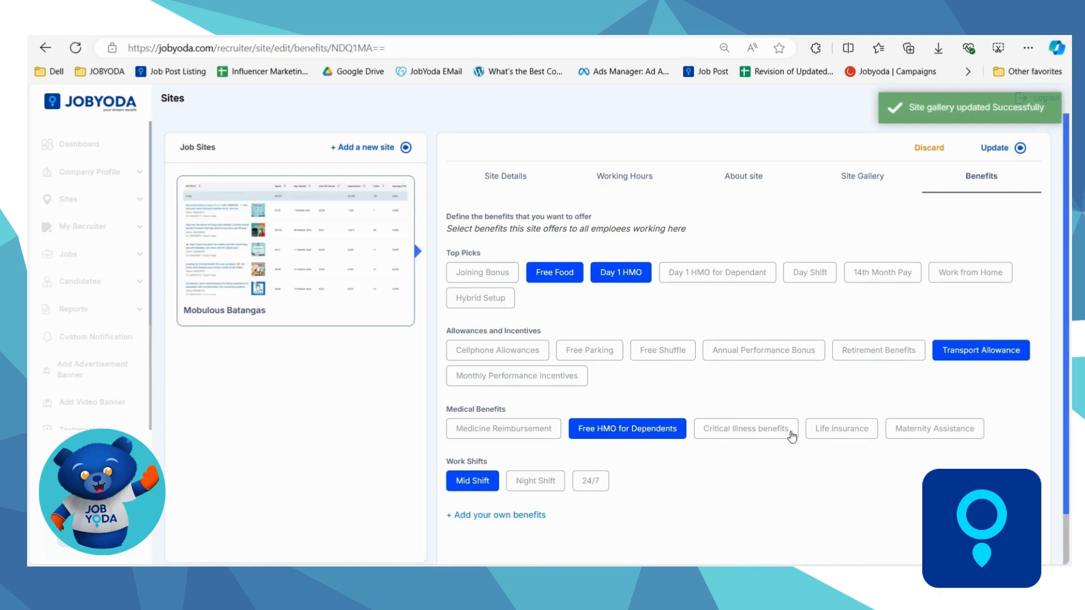
scroll(792, 436, down, 1)
scroll(949, 206, up, 1)
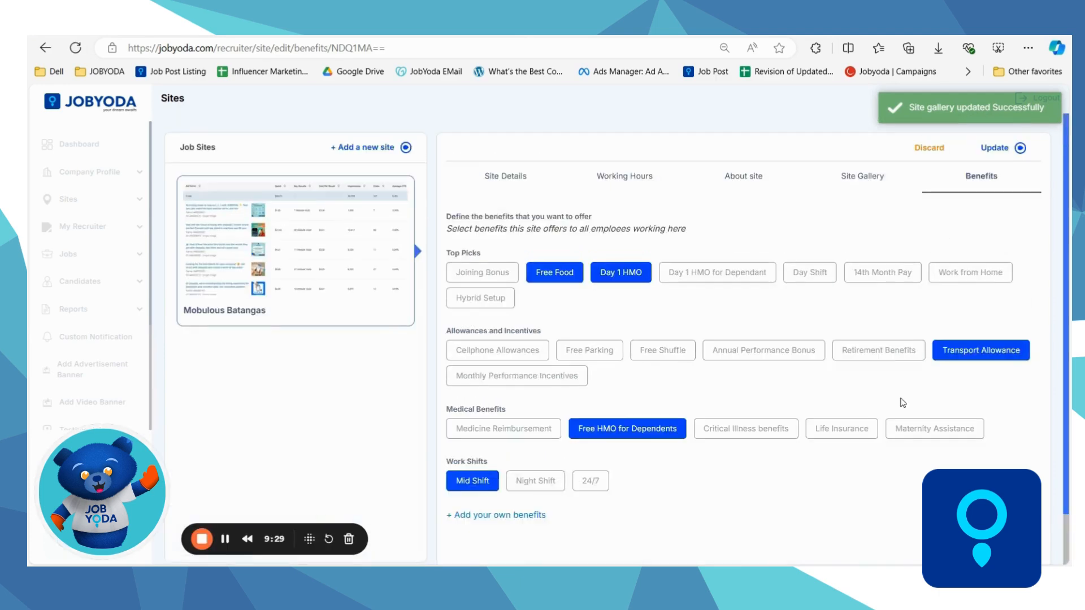
click(1008, 152)
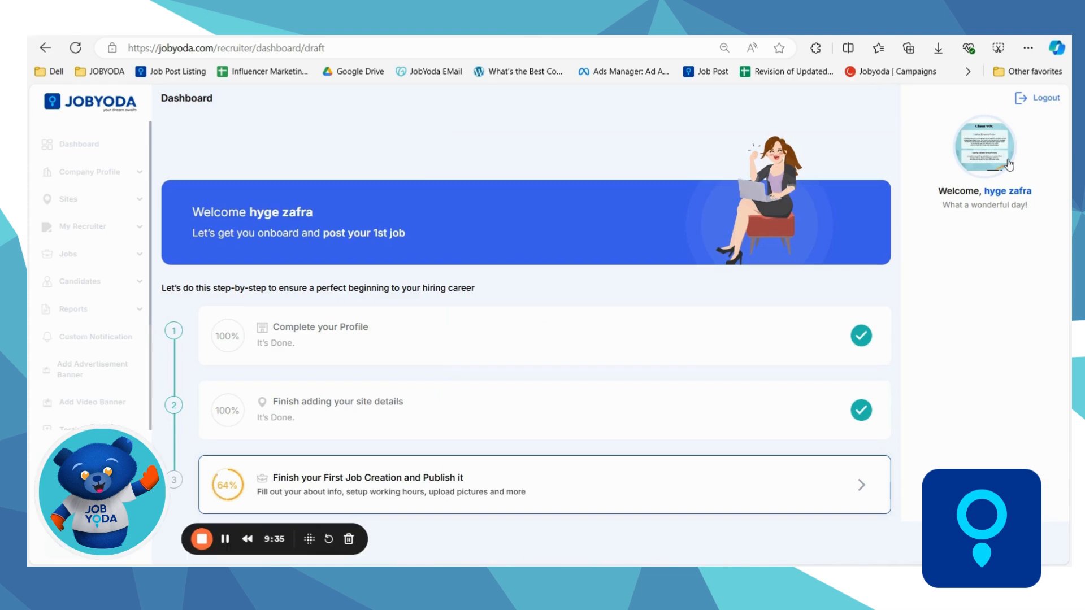
scroll(599, 372, down, 1)
scroll(599, 372, up, 1)
Reopen the first job draft, choose Waitstaff as the sub-category, and continue
click(561, 505)
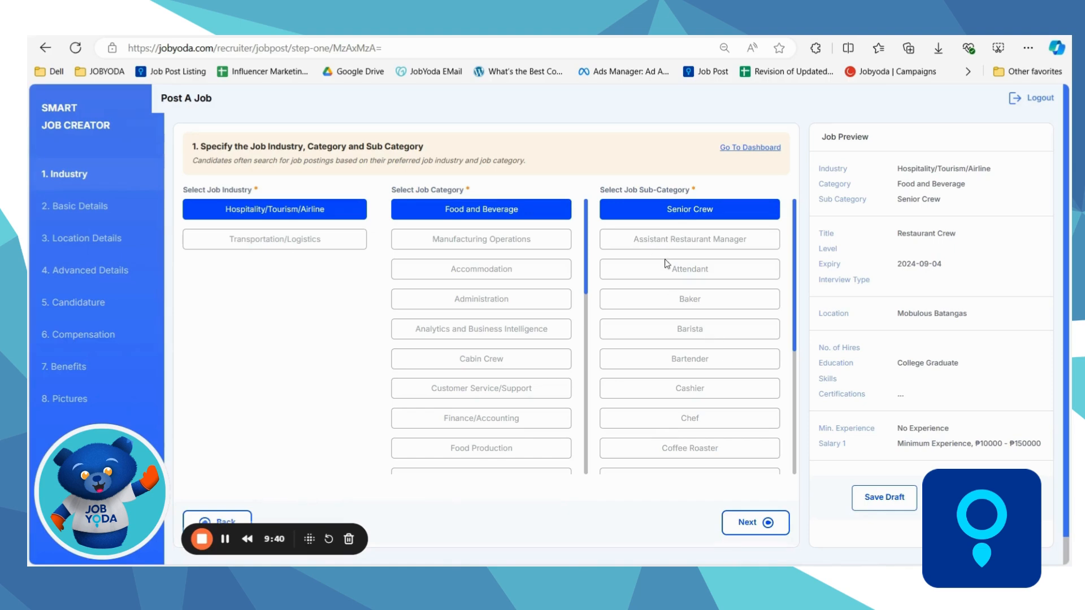
scroll(673, 377, down, 1)
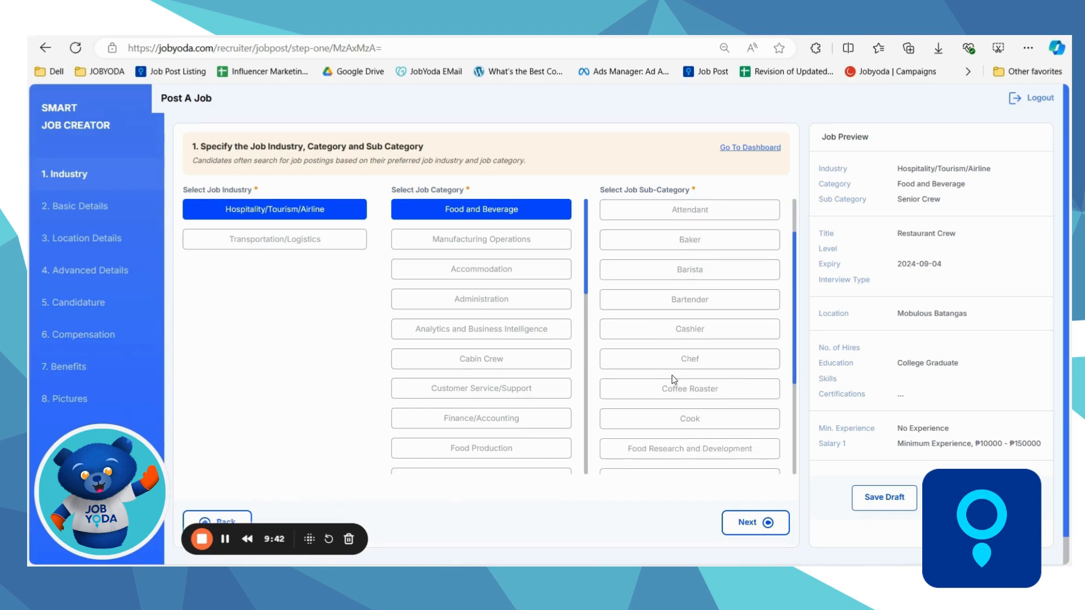
scroll(673, 375, down, 2)
scroll(684, 414, down, 1)
scroll(685, 419, down, 1)
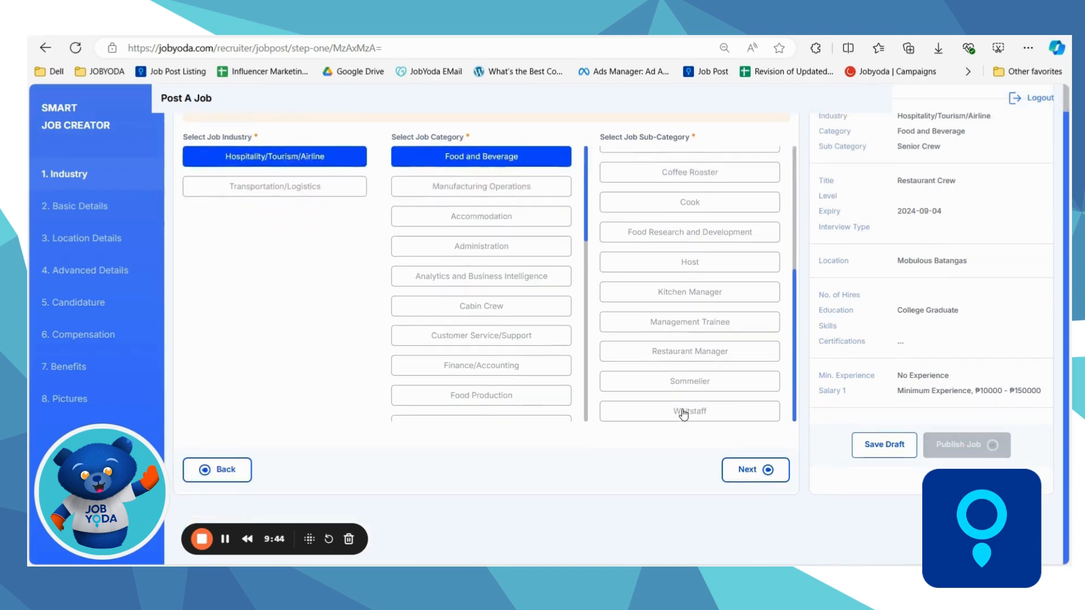
click(700, 435)
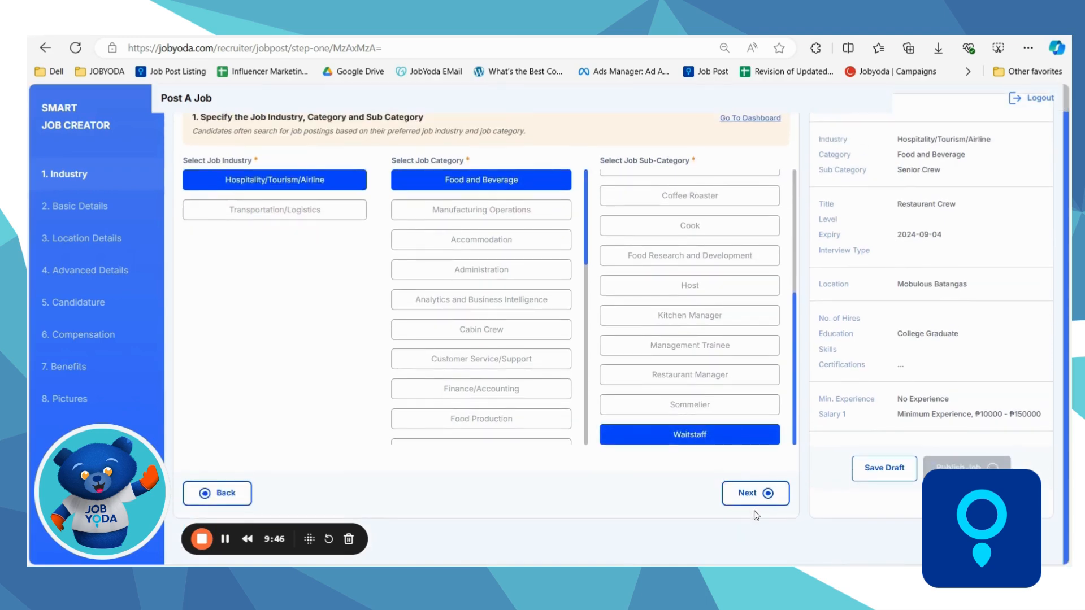
click(747, 503)
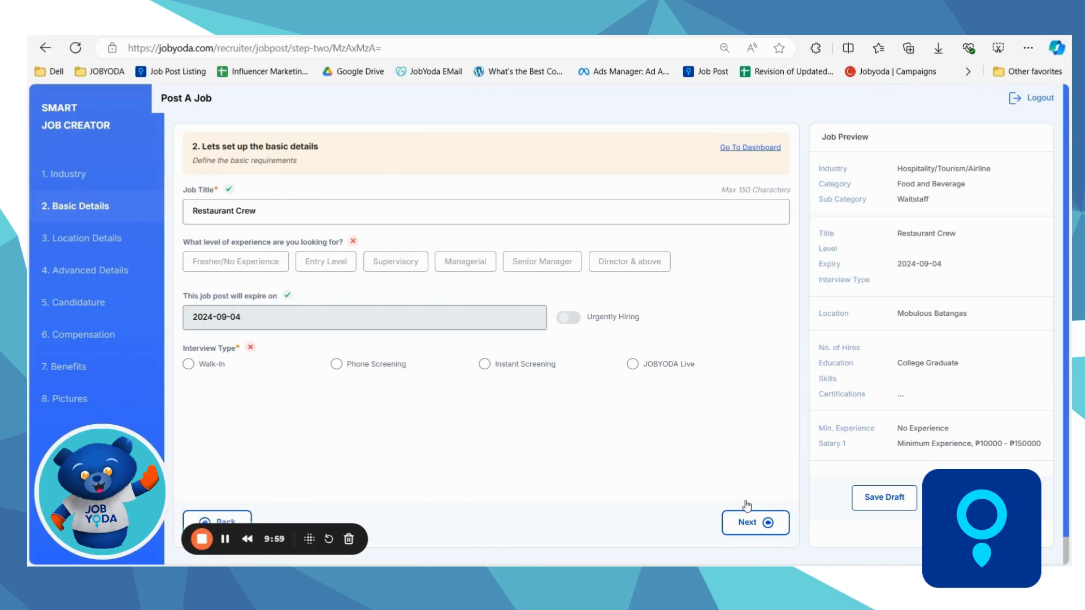
Set experience level to Fresher/No Experience and interview type to phone screening
click(256, 267)
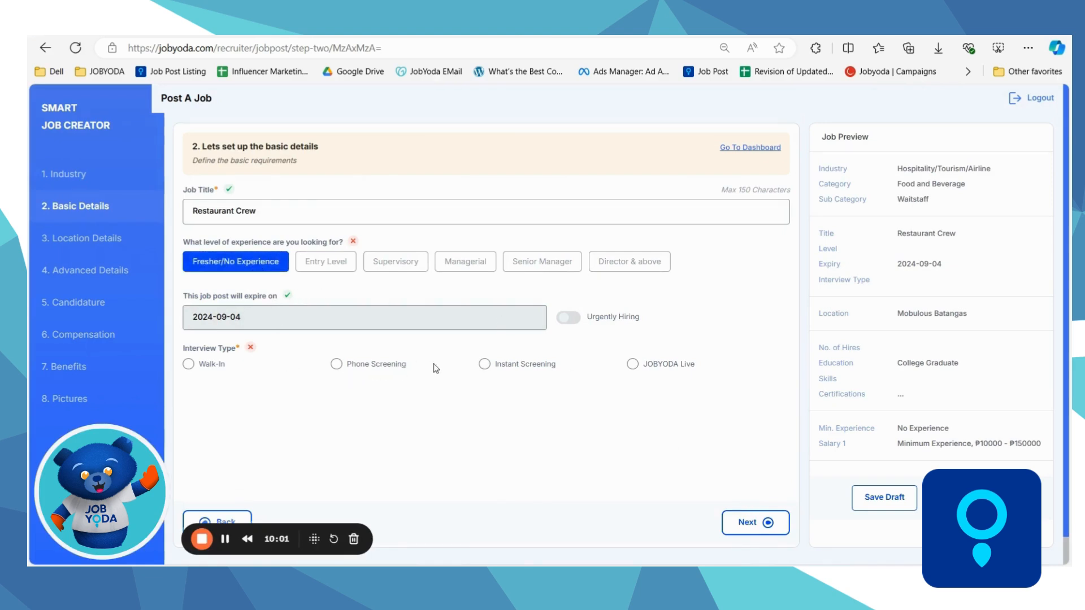
click(400, 366)
scroll(399, 367, down, 1)
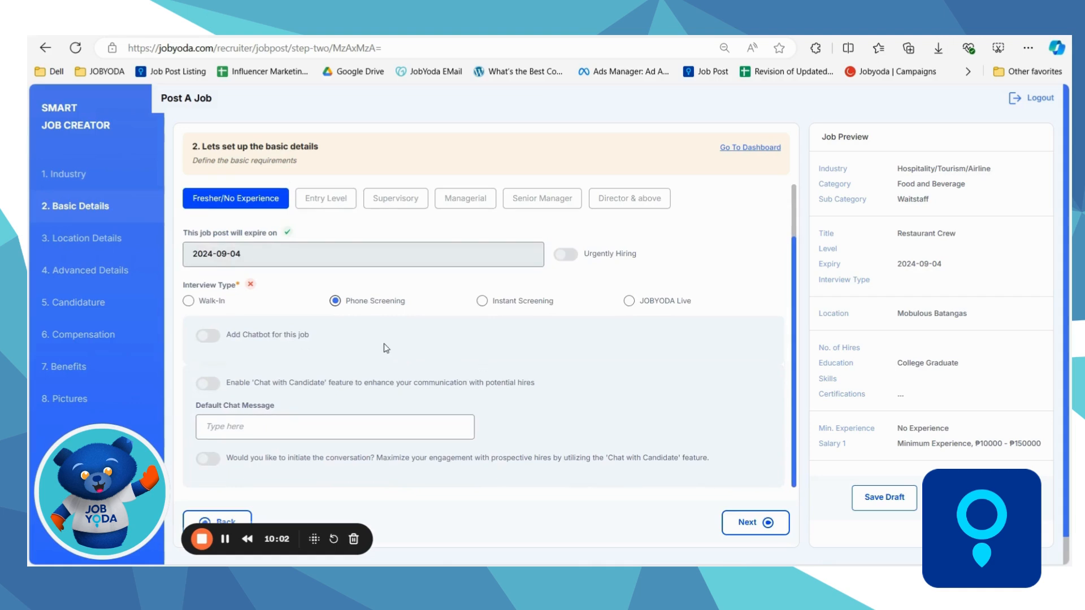
Enable candidate chat with a pasted default message and automatic conversation start, then continue
click(207, 386)
key(ctrl+v)
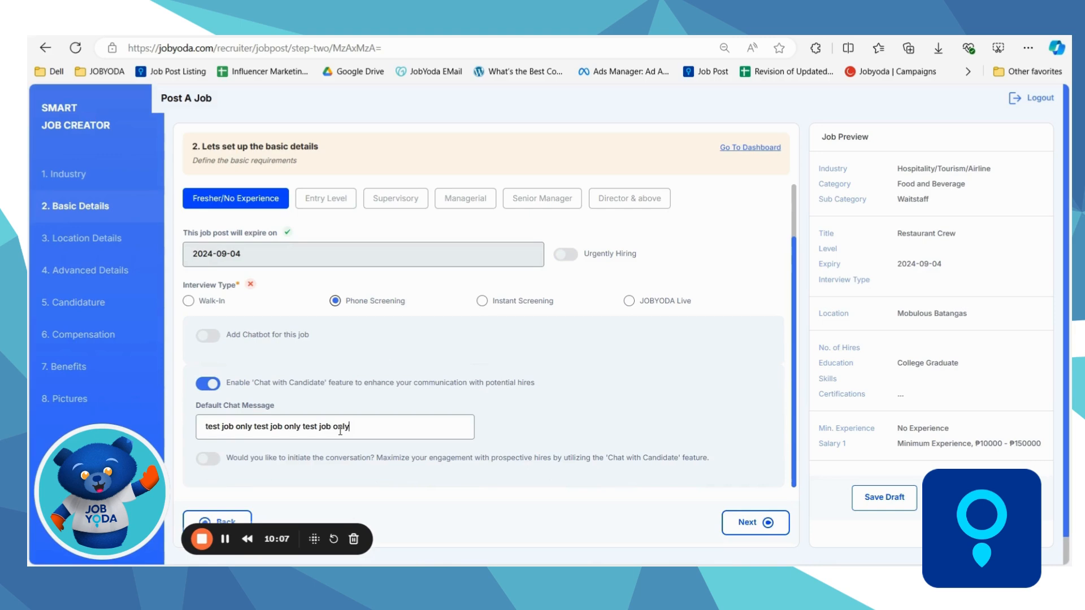
scroll(341, 432, down, 2)
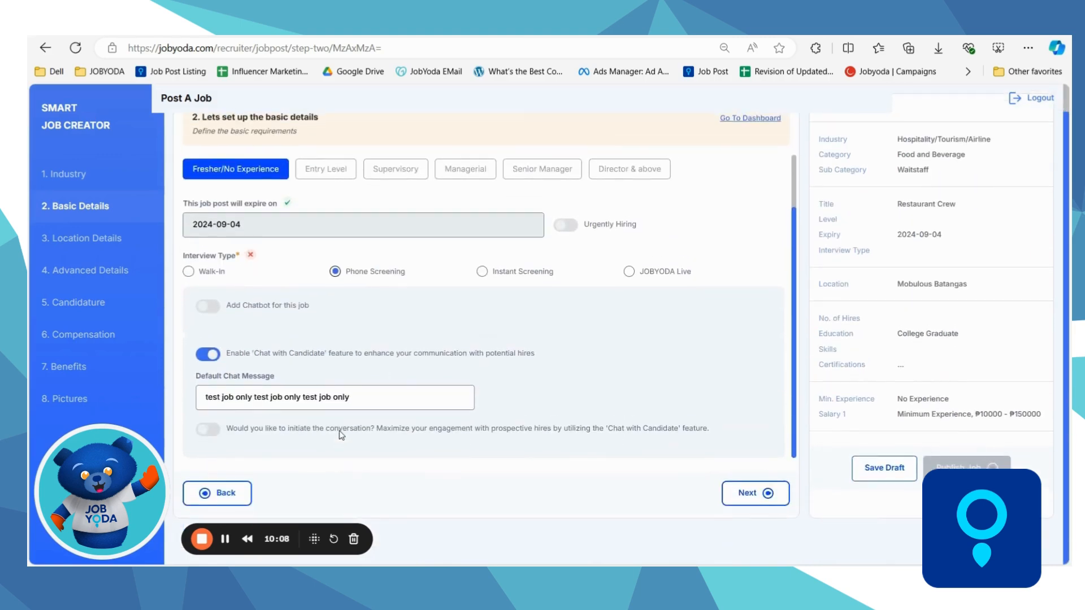
click(209, 431)
click(773, 495)
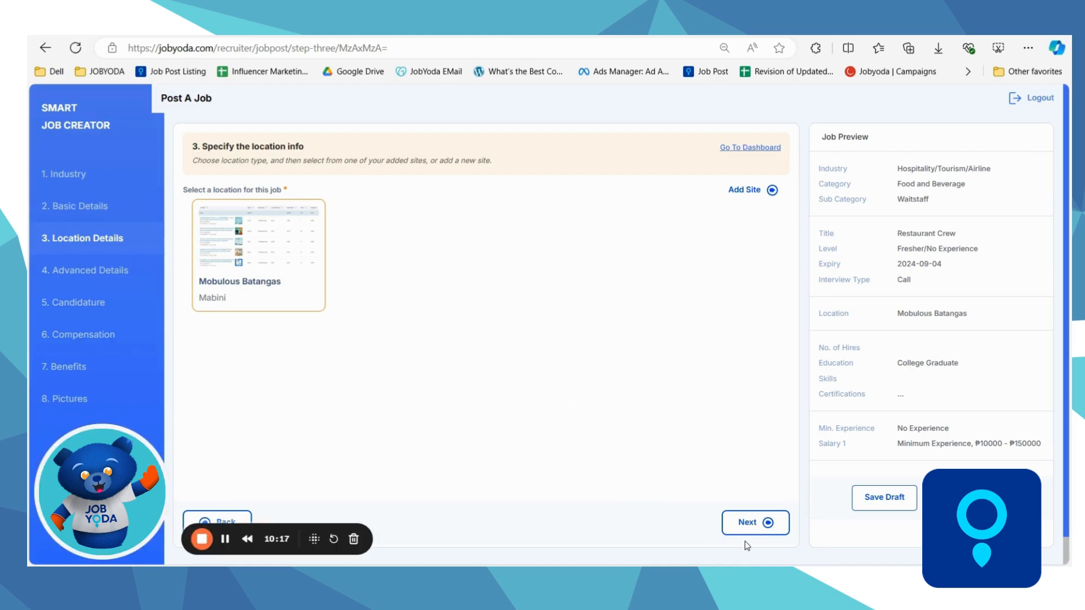
Keep Mobulous Batangas as the location and paste a 41-character test job description
click(763, 527)
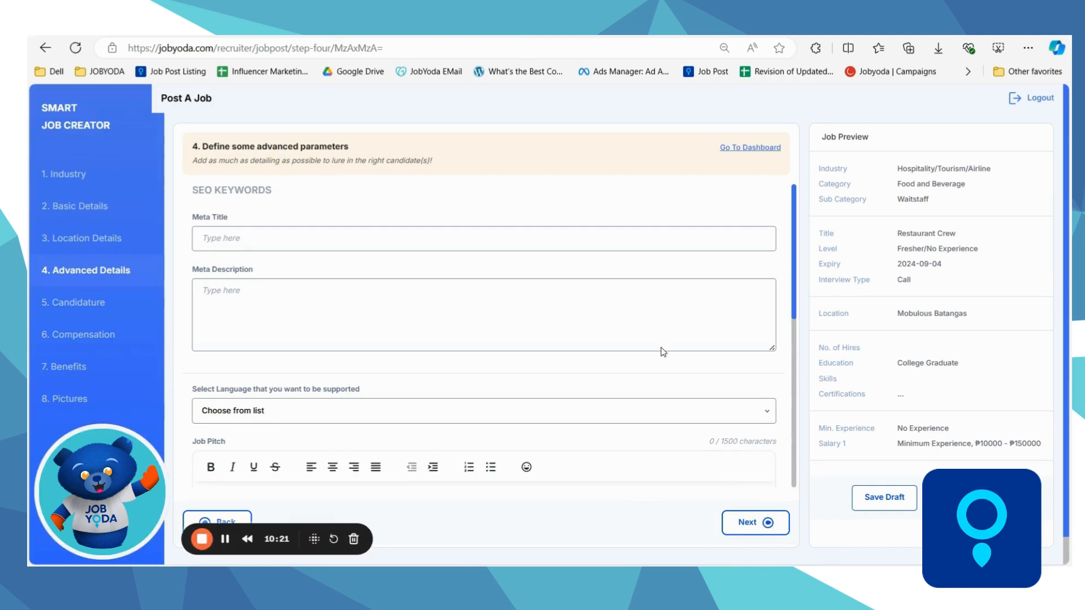
scroll(662, 351, down, 5)
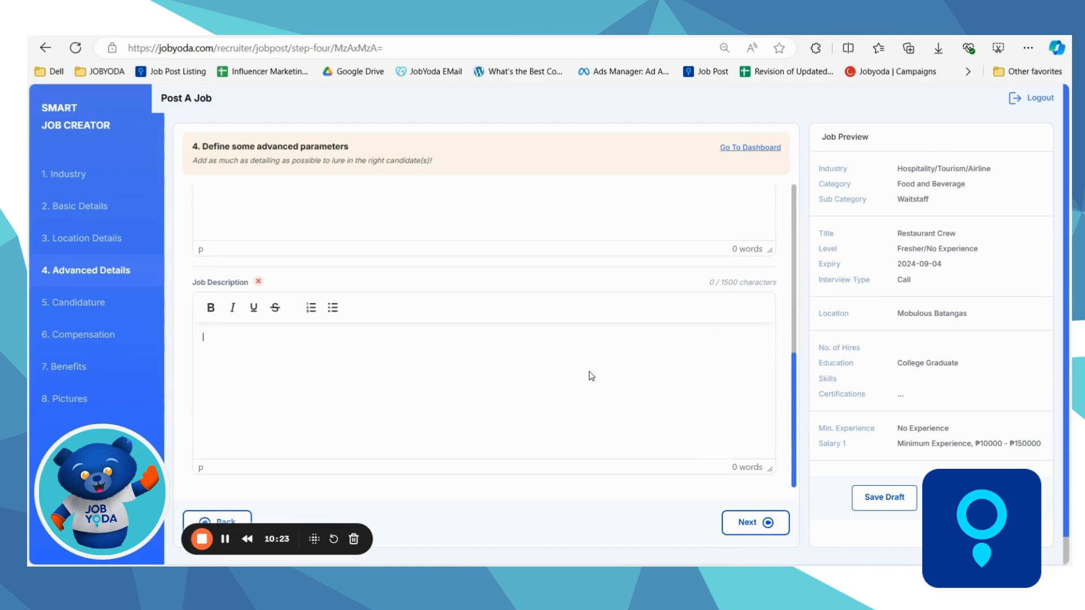
text(test job only test job only test job only)
click(739, 524)
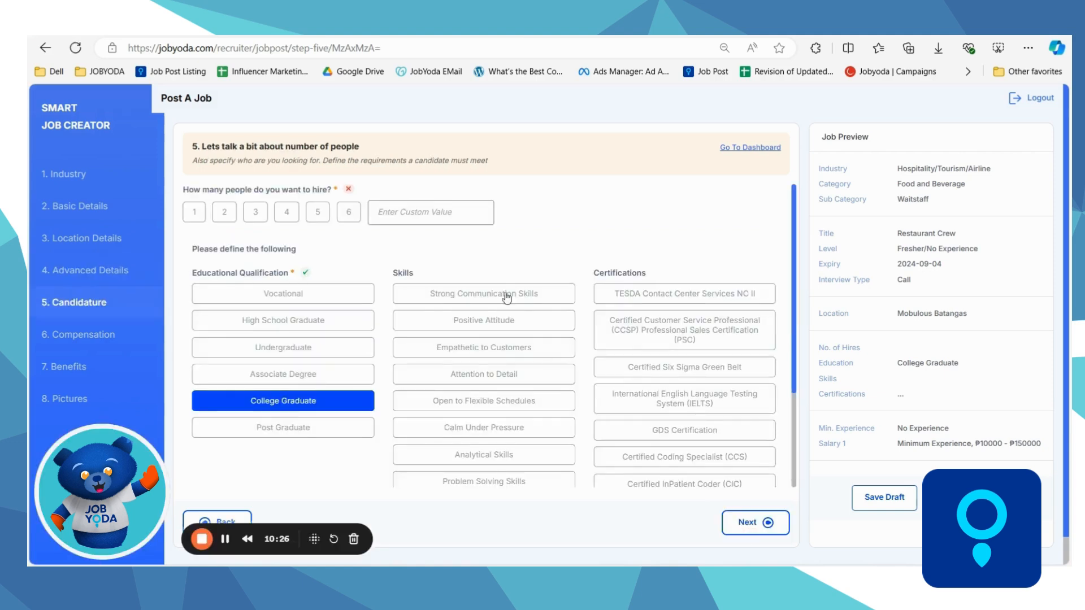
Add Strong Communication Skills, Empathetic to Customers and Open to Flexible Schedules as required skills
click(500, 292)
click(501, 347)
click(507, 406)
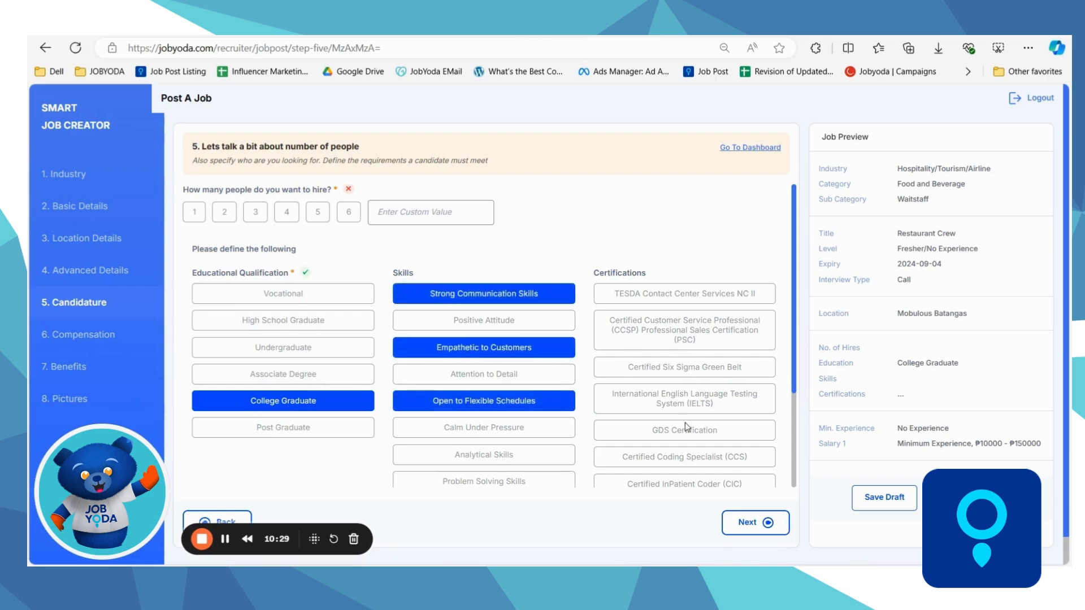
scroll(693, 456, down, 3)
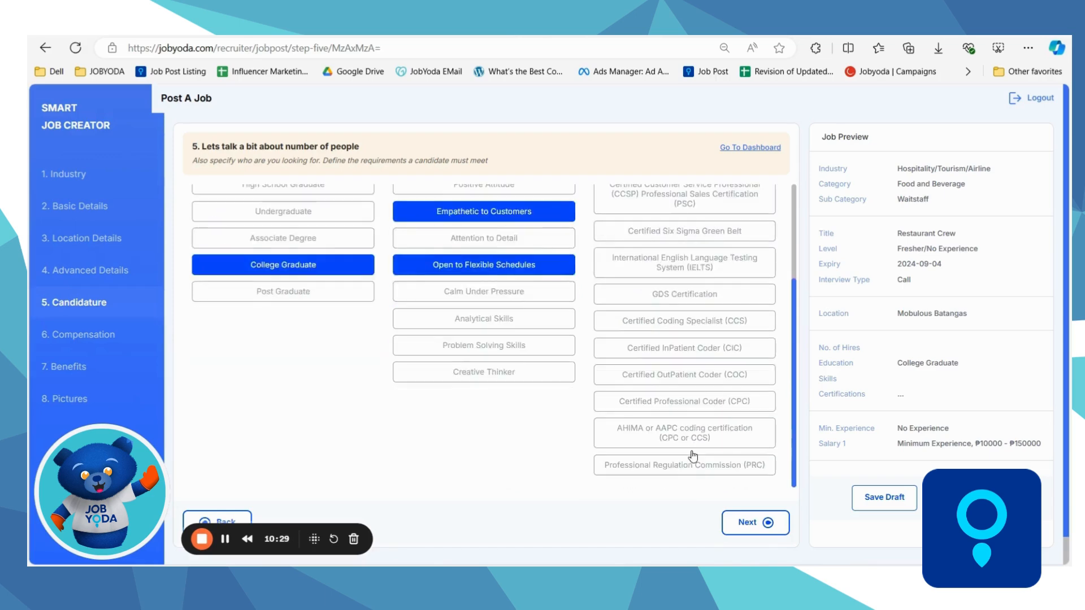
click(752, 521)
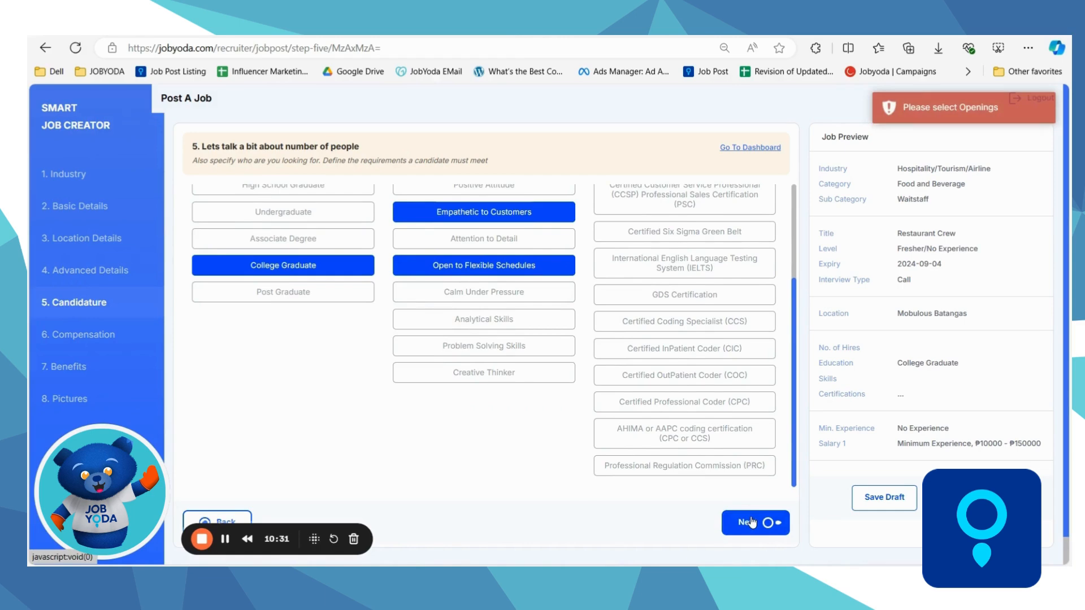
Set the number of hires to 5
scroll(659, 343, up, 3)
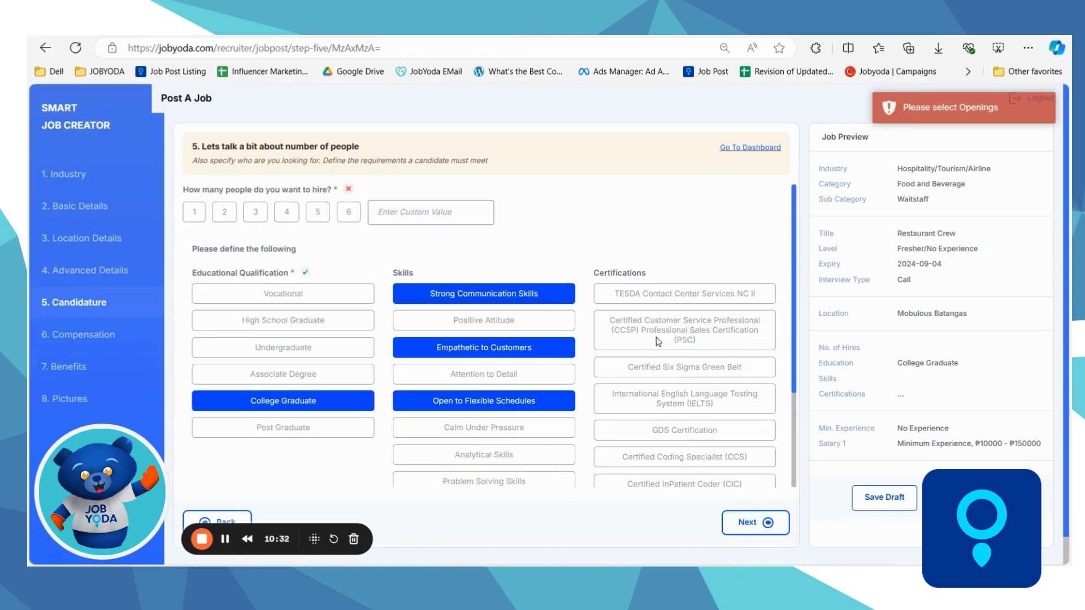
click(317, 214)
click(752, 525)
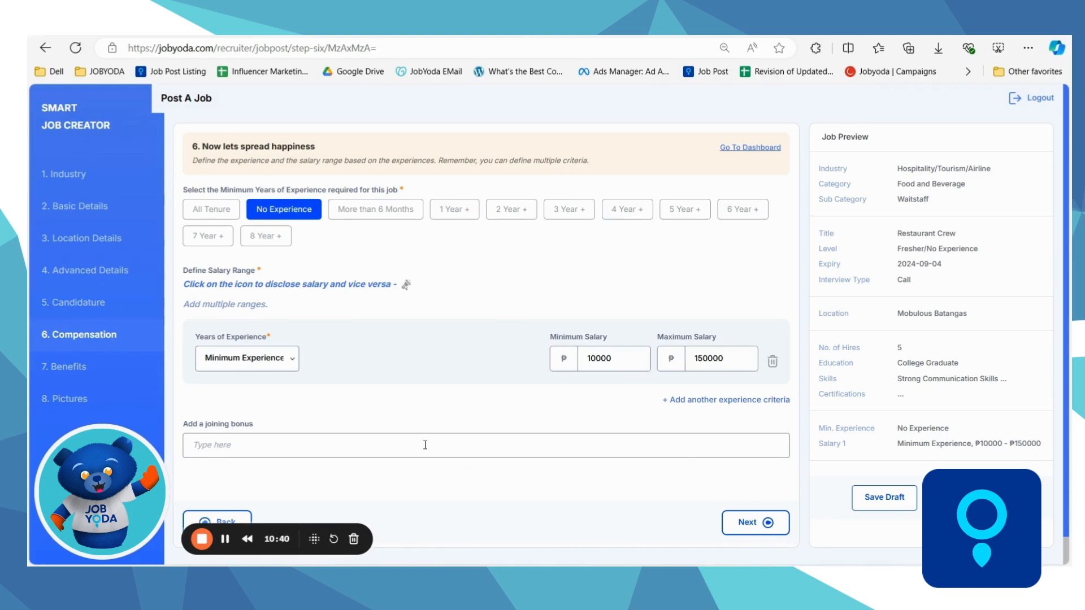
Leave the No Experience salary range of 10000 to 150000 unchanged
scroll(425, 445, down, 1)
scroll(425, 444, up, 1)
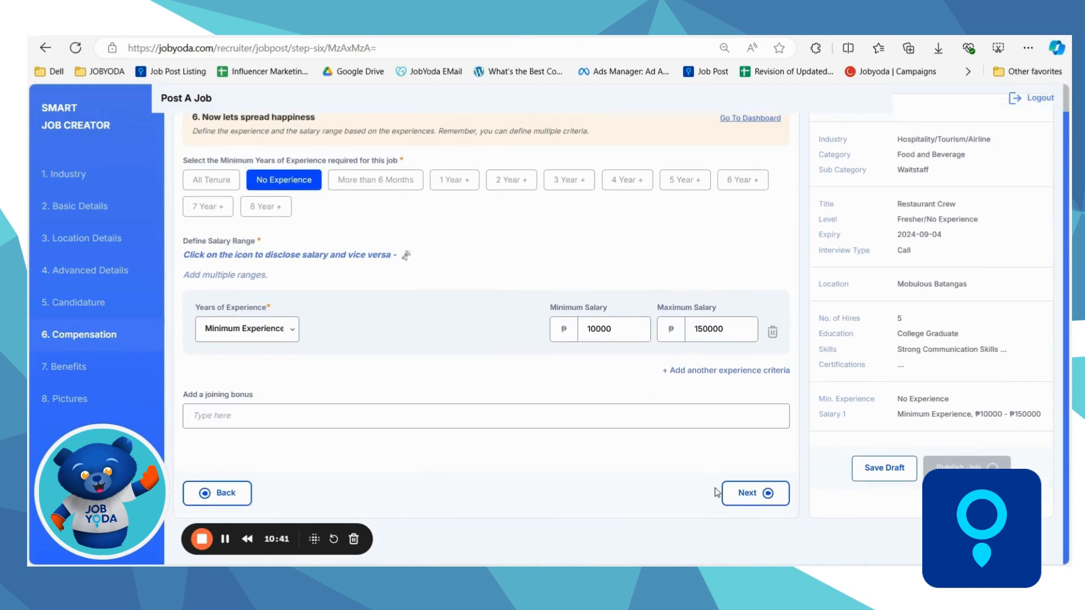
click(729, 496)
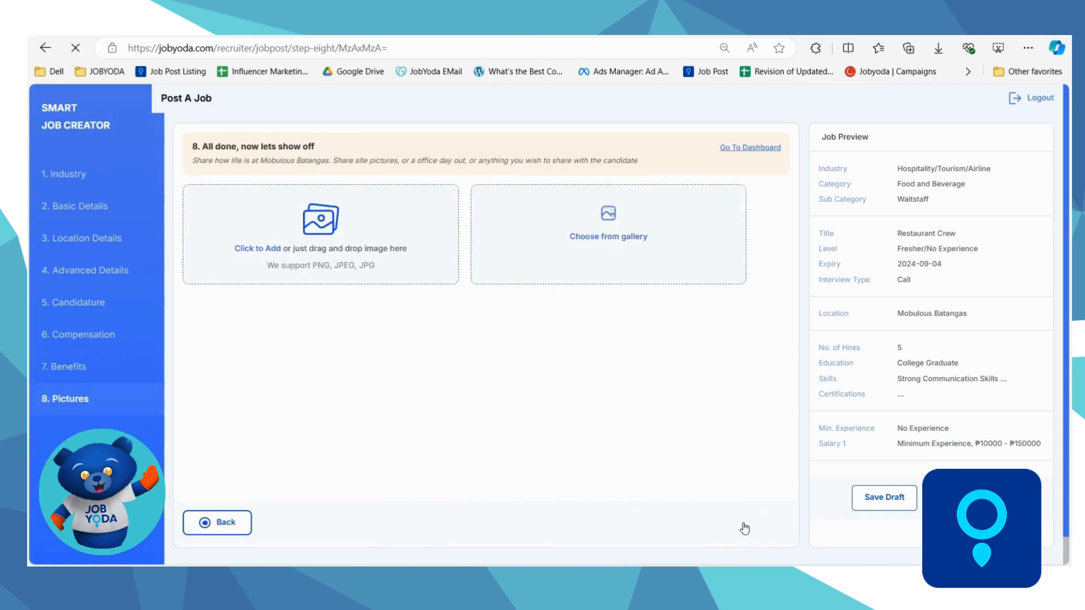
Attach the cropped LinkedIn post screenshot from Downloads, publish, and load the dashboard
click(365, 202)
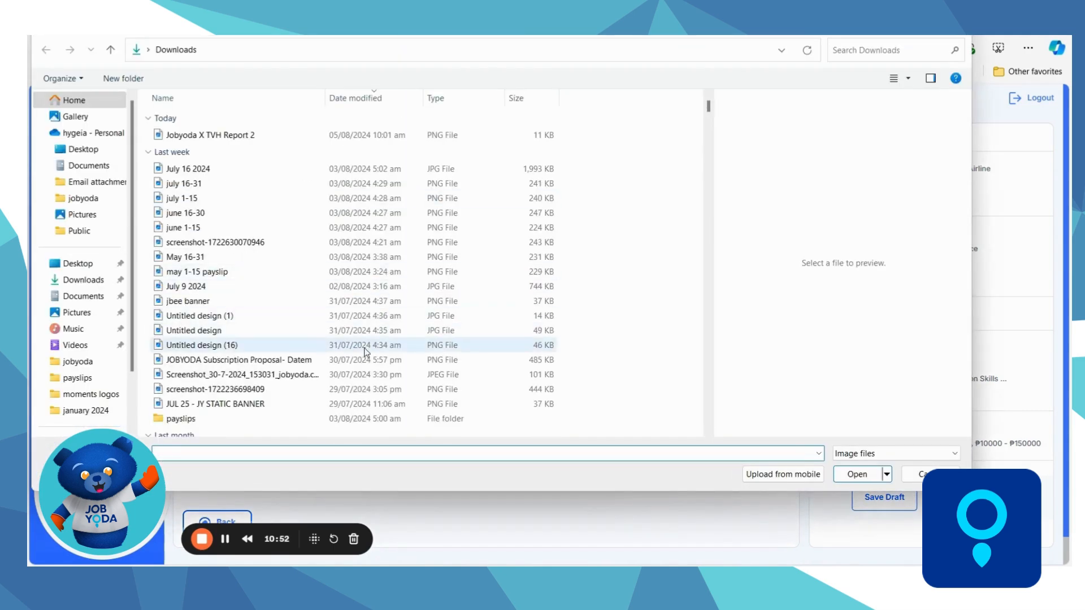
scroll(366, 351, down, 10)
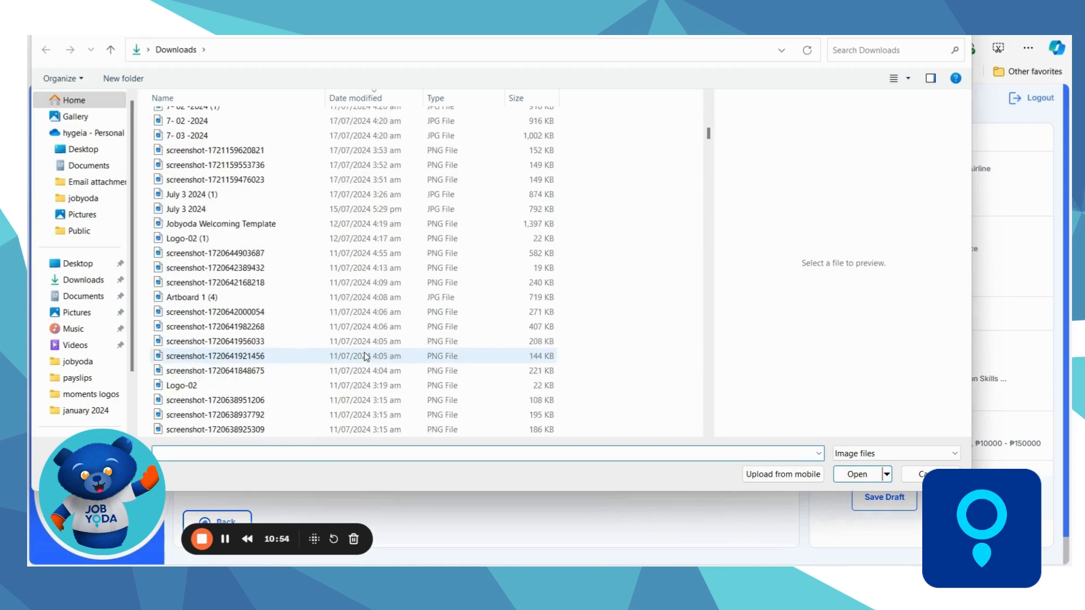
scroll(365, 356, down, 8)
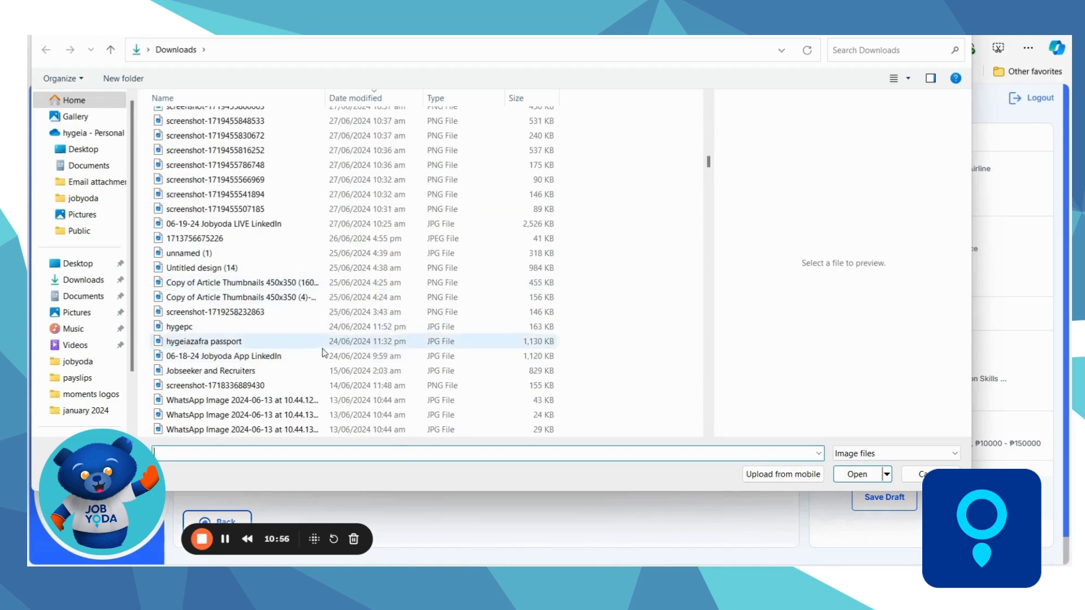
scroll(332, 411, down, 6)
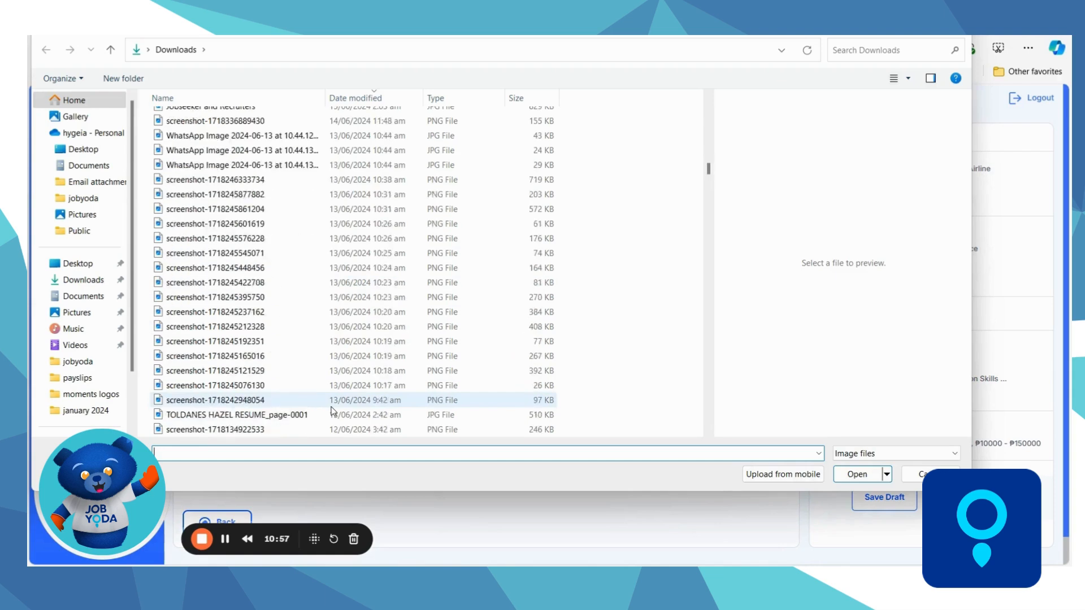
click(340, 357)
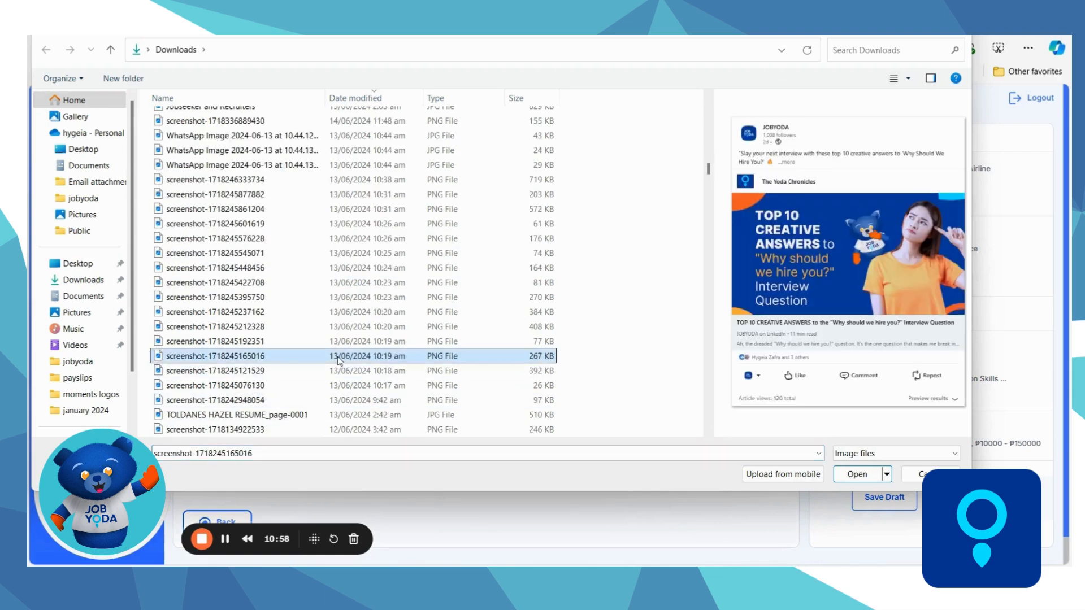
click(859, 479)
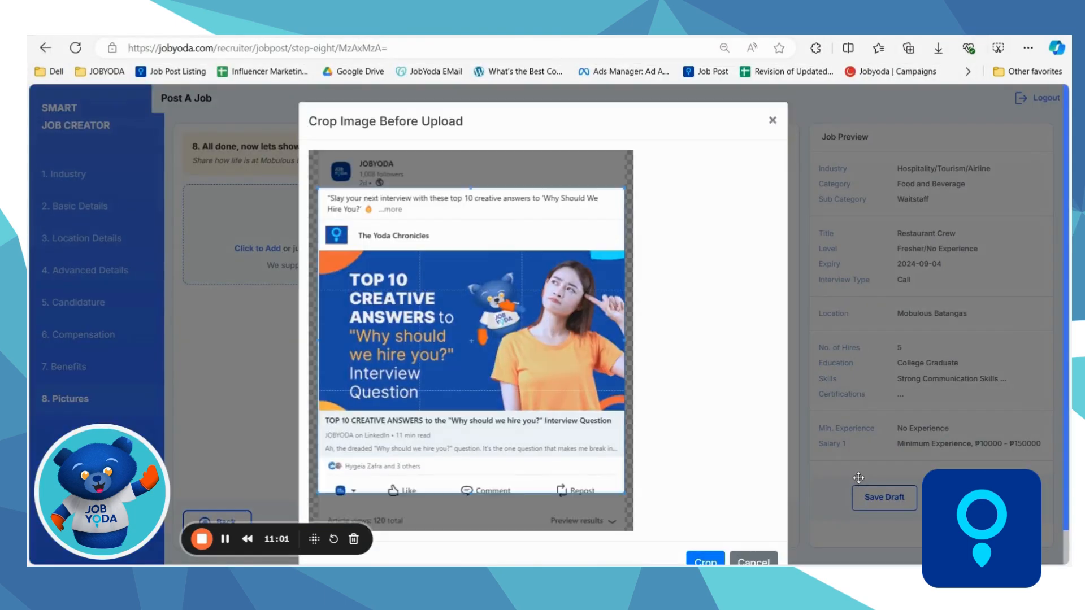
click(710, 562)
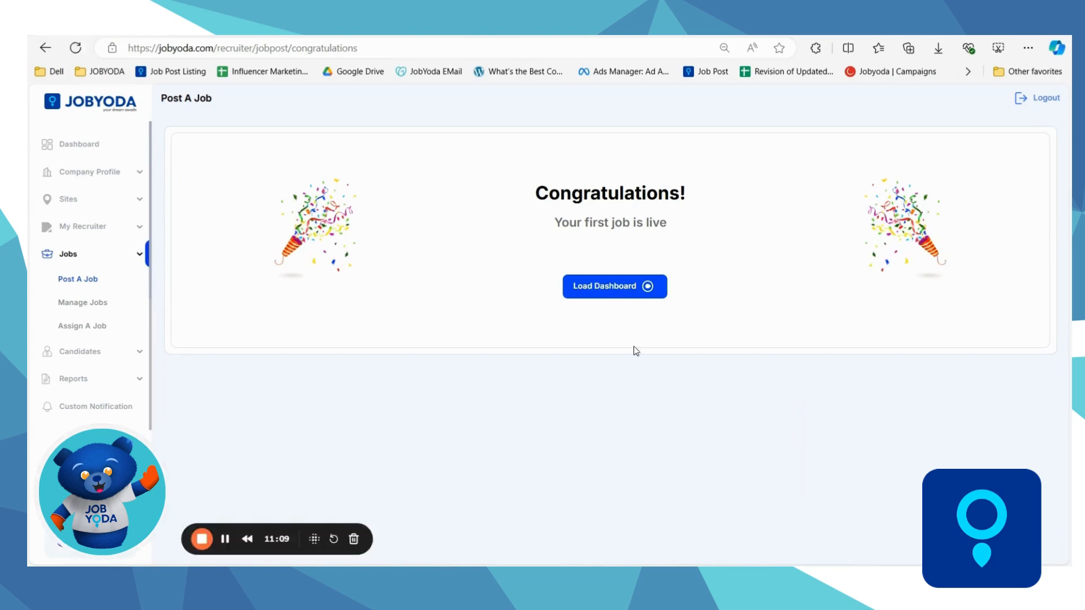
click(596, 297)
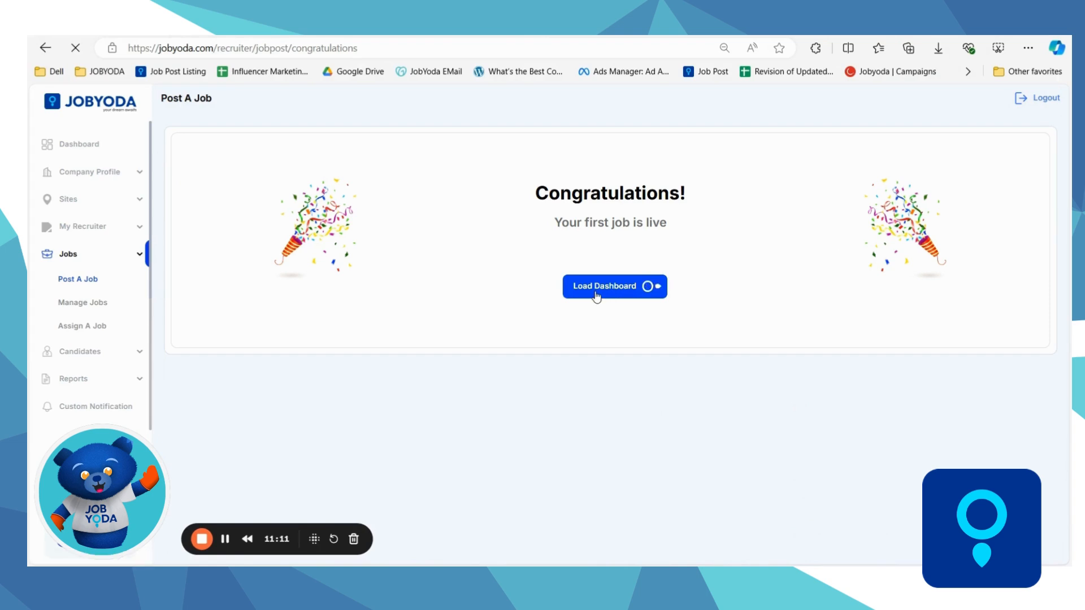